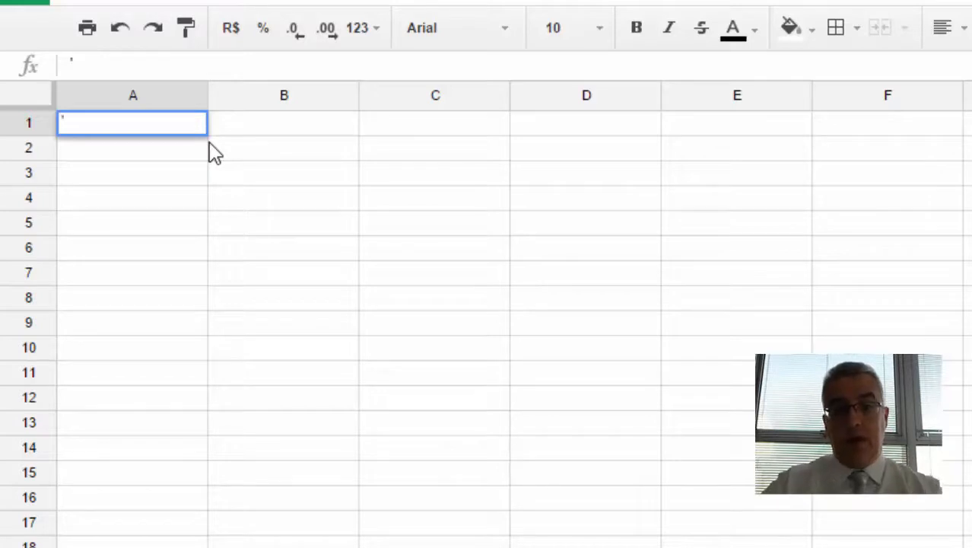
Enter the operator labels "+ = SOMA" in A1 and "- = SUBTRAÇÃO" in A2 as plain text.
type("+ = SOMA")
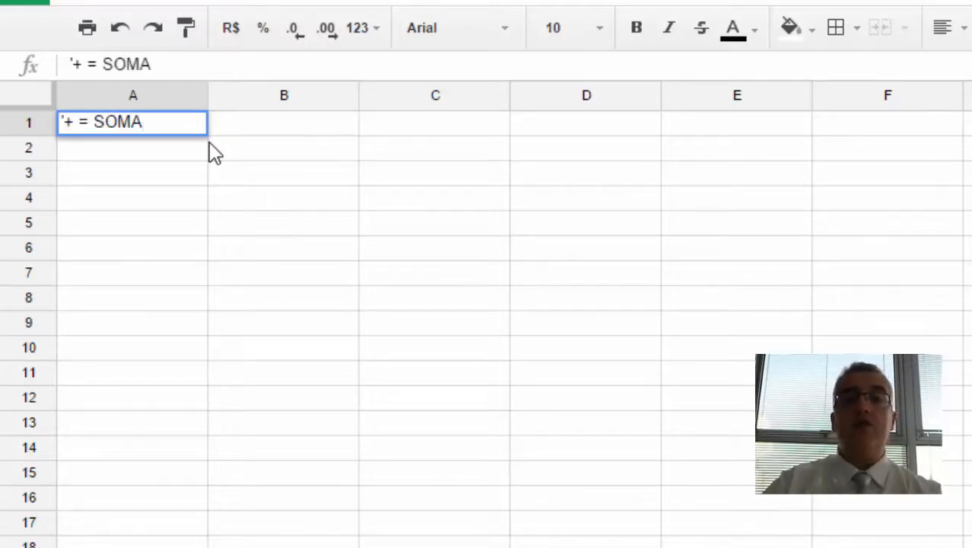
key("Return")
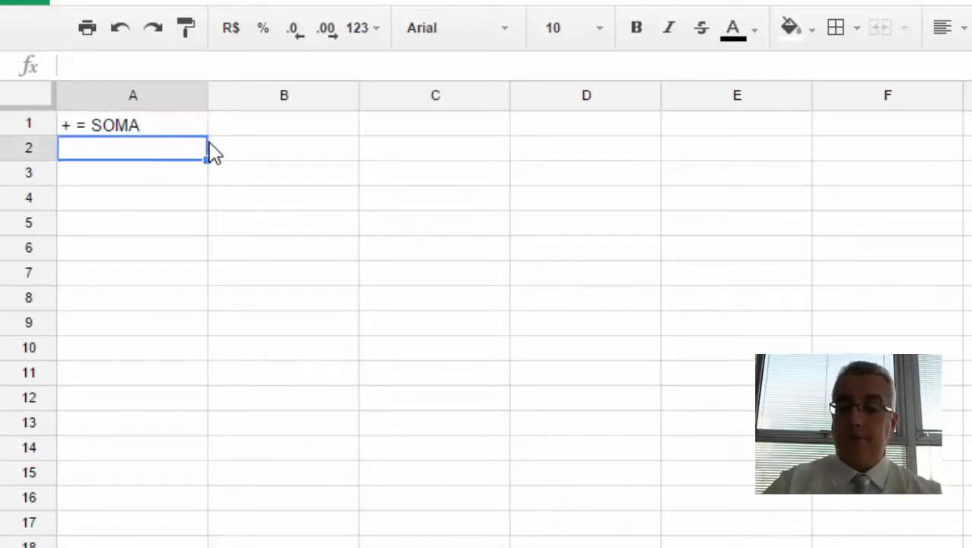
type("'- = ")
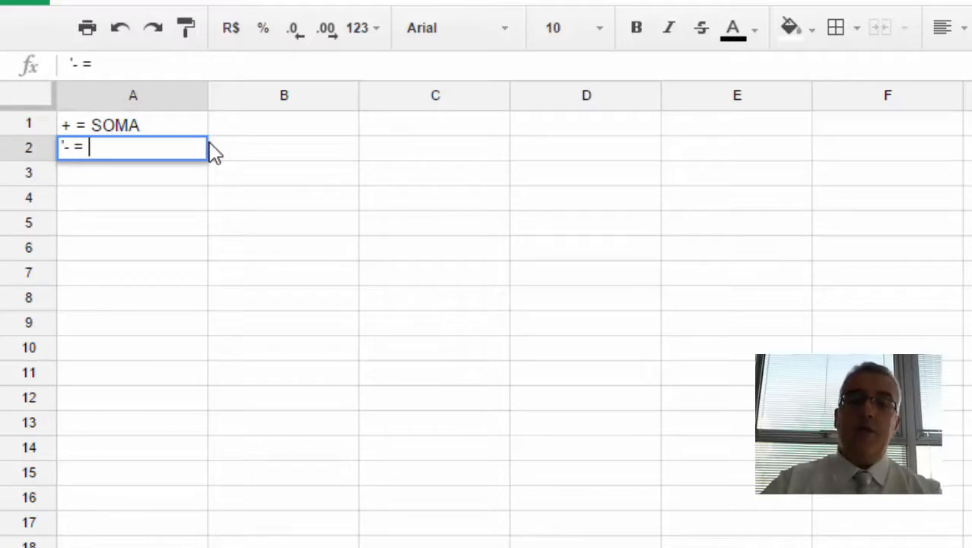
type("SUBTRAÇÃO")
key("Return")
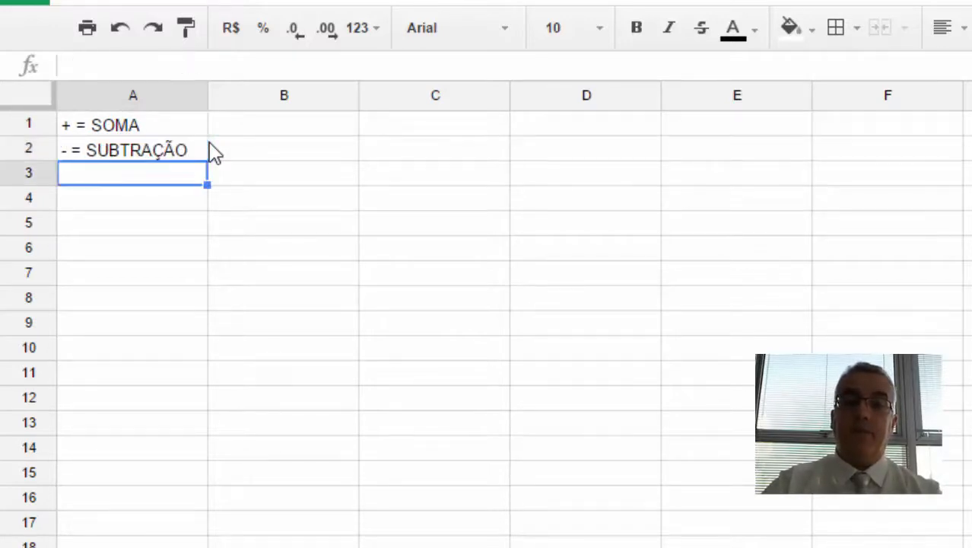
Enter the label "* = MULTIPLICAÇÃO" as plain text in cell A3.
type("'")
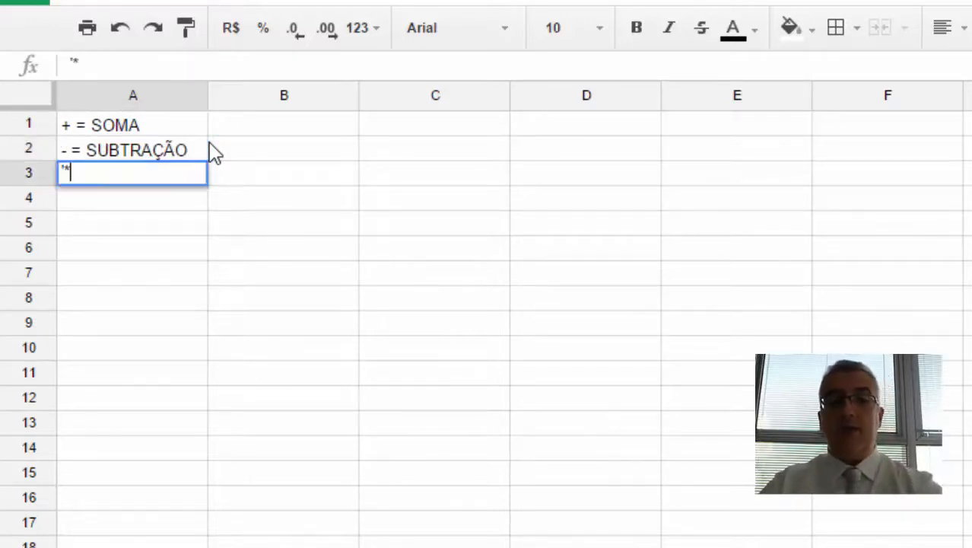
type("* = M")
type("ULTI")
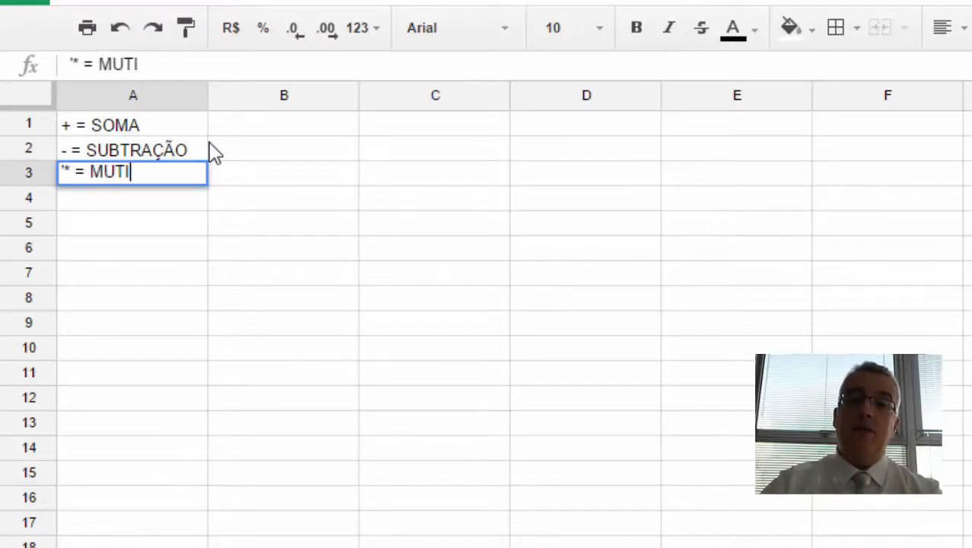
key("BackSpace")
key("BackSpace")
type("LTIPLICAÇÃO")
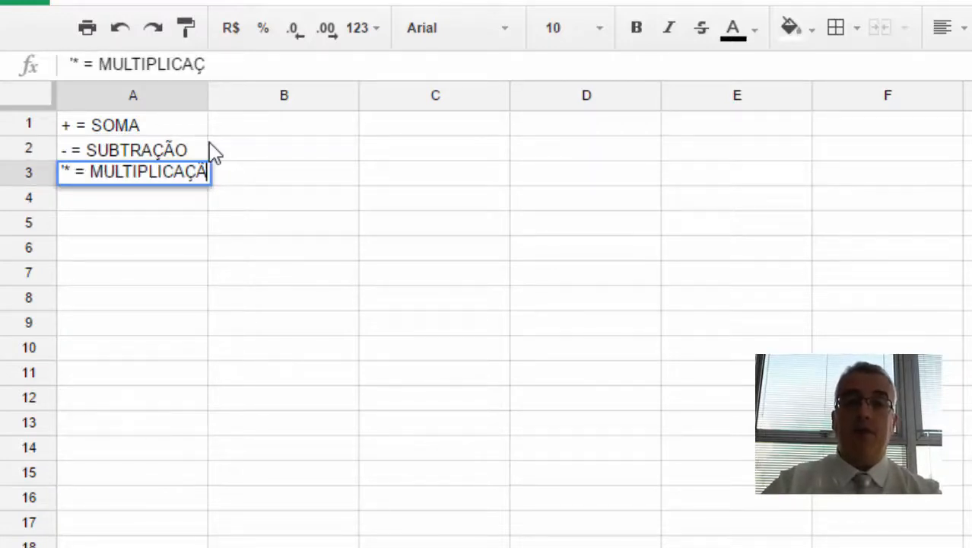
key("Return")
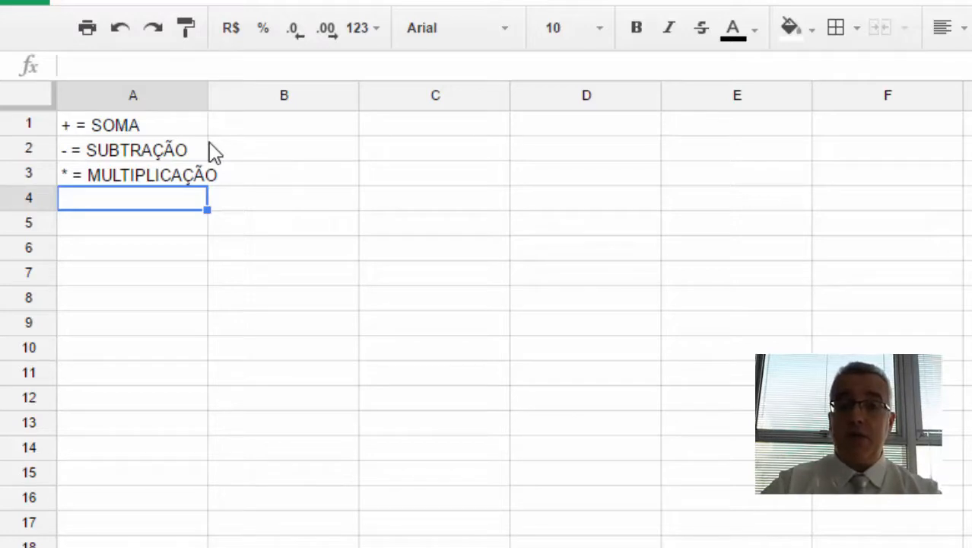
Add the plain-text labels "/ = DIVISÃO" in A4 and "^ = POTENCIAÇÃO" in A5.
type("'")
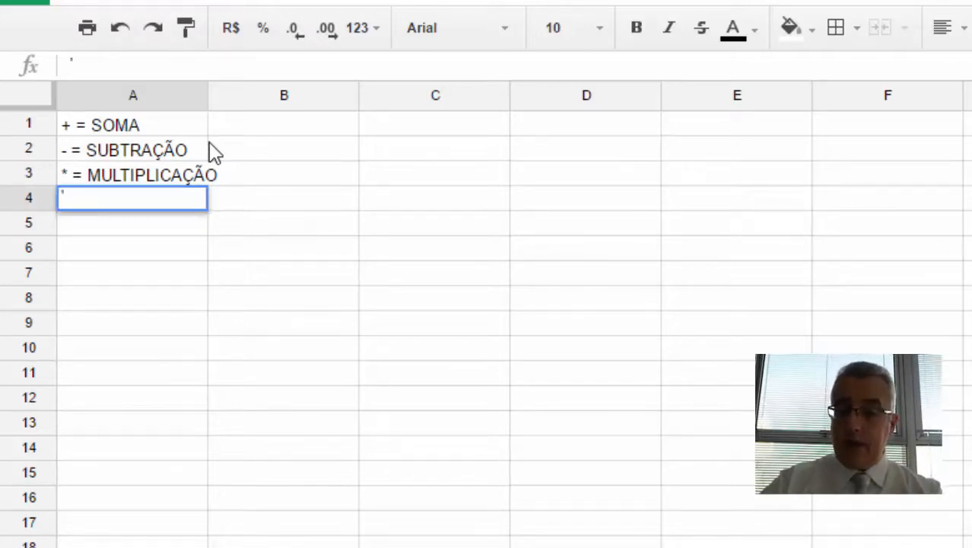
type("/ =")
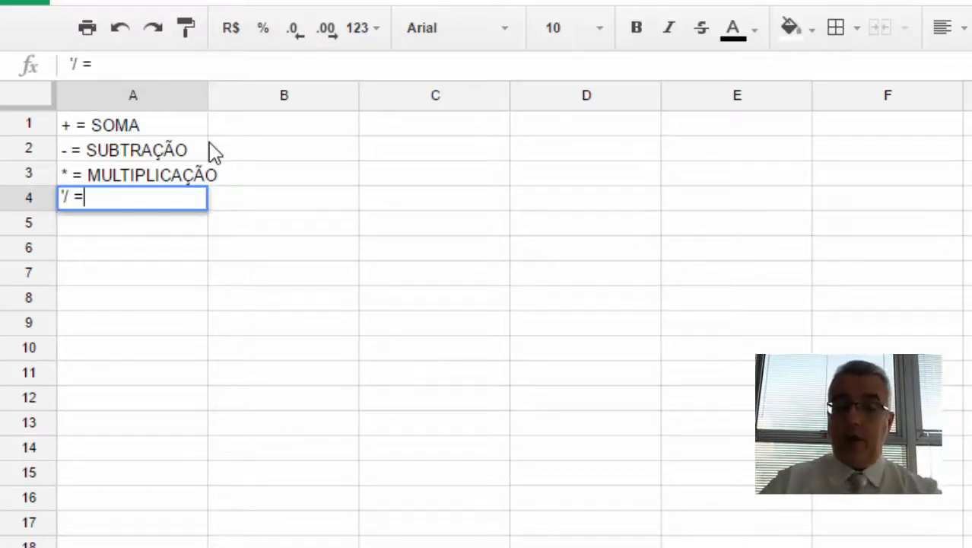
type(" DIVISÃO")
key("Return")
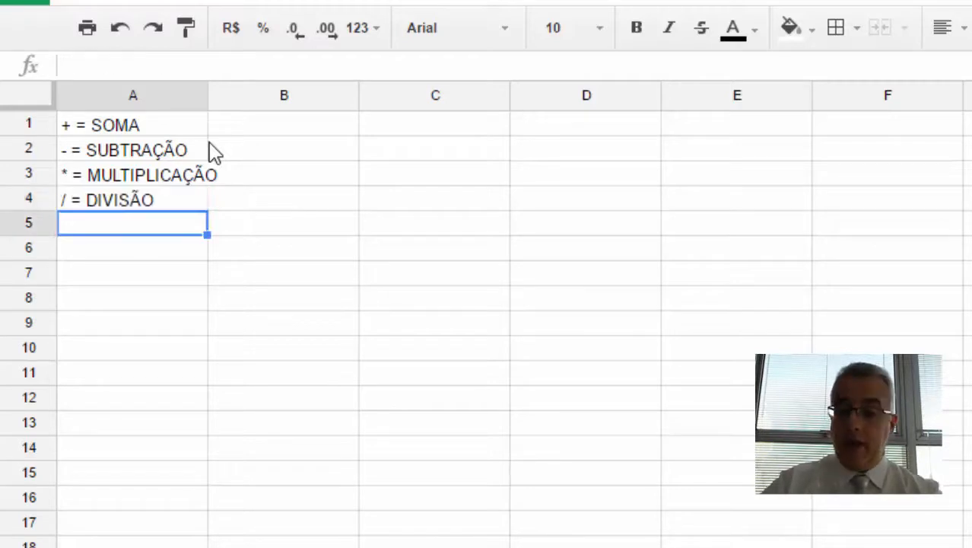
type("'^ = ")
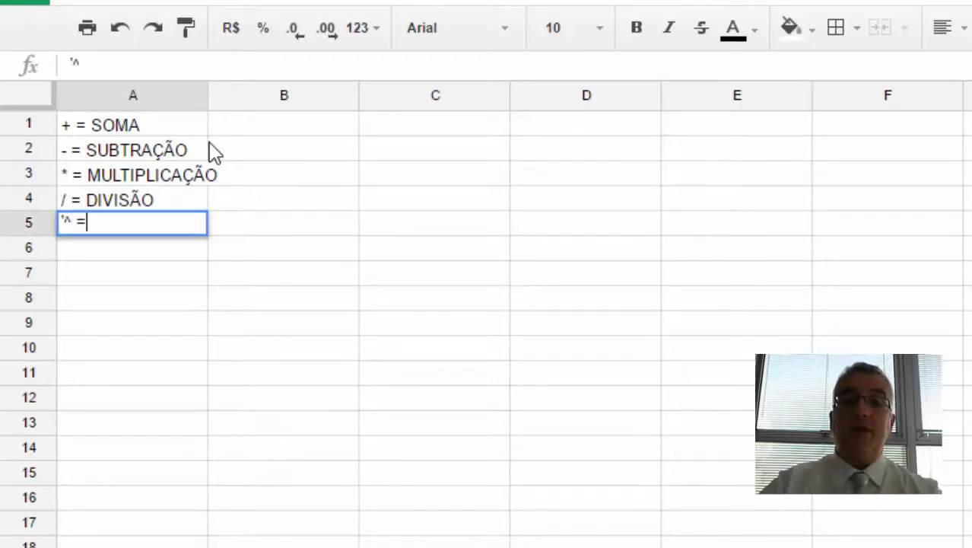
type("PO")
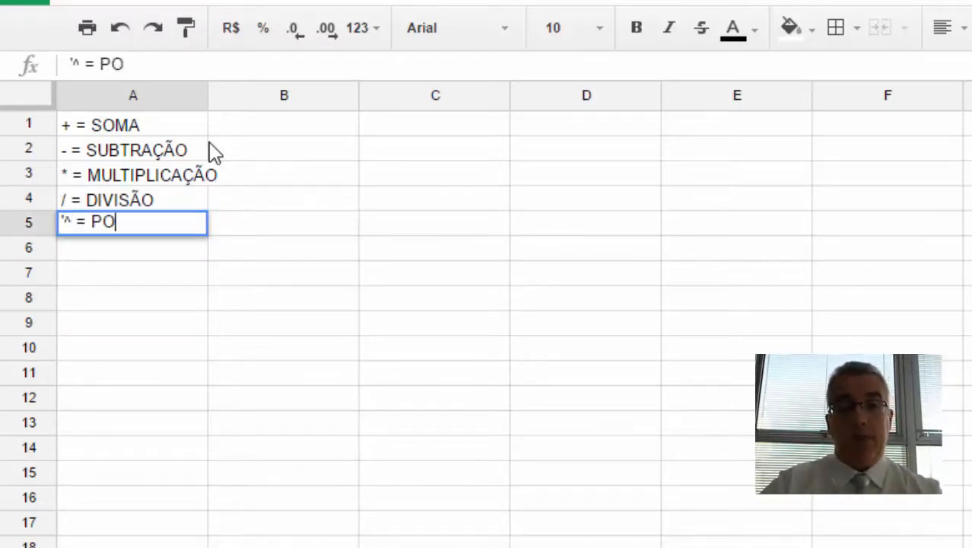
type("TENCIAÇÃO")
key("Return")
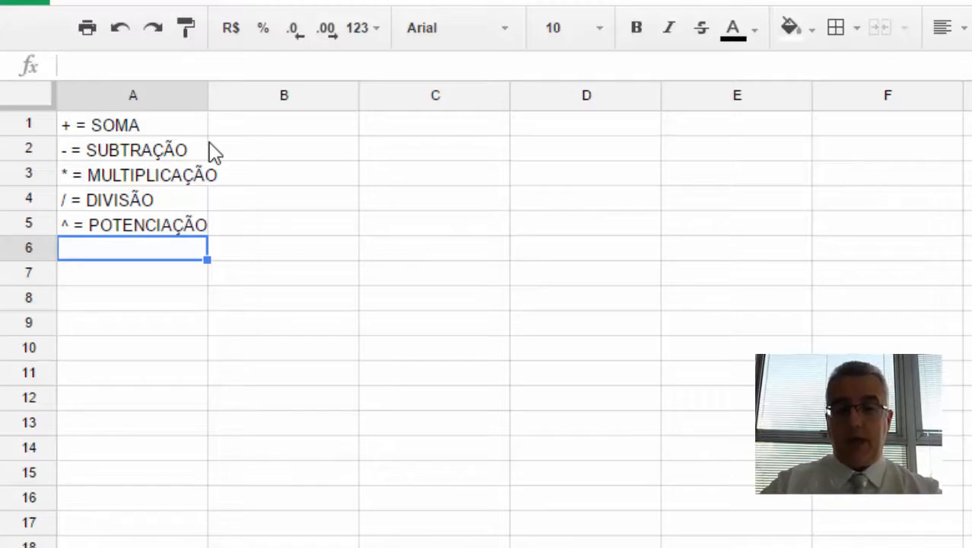
Enter "% = PORCENTAGEM" as plain text in A6 and fit column A's width to its contents.
type("'% = ")
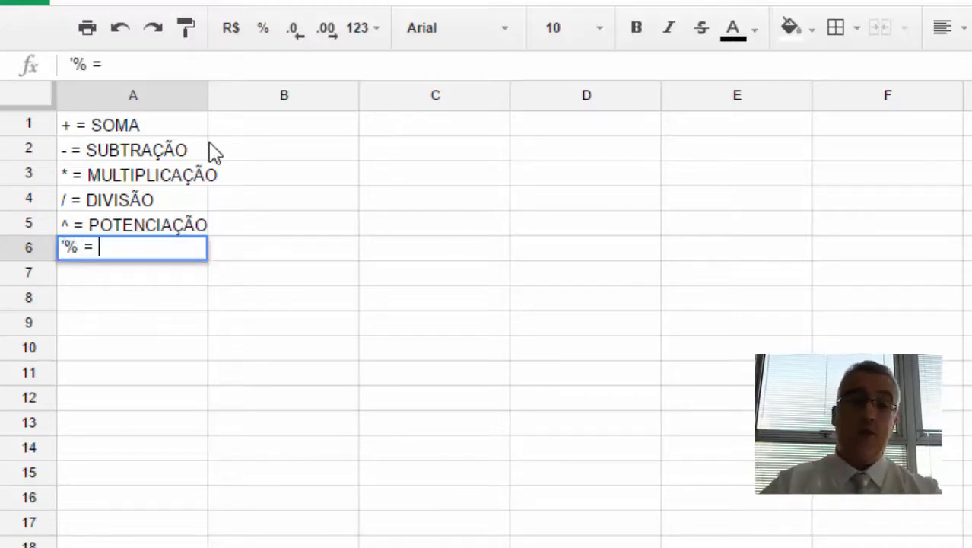
type("POR")
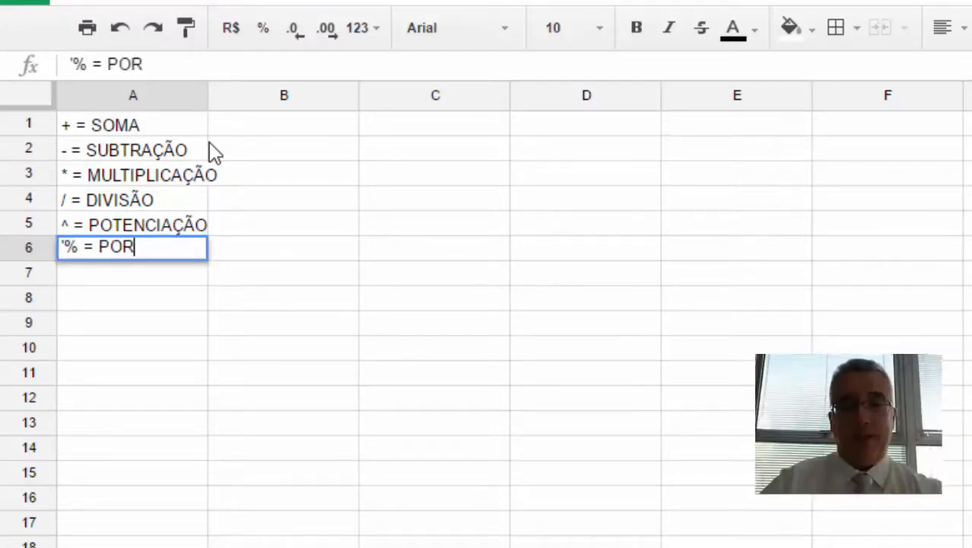
type("CENTAGEM")
key("Return")
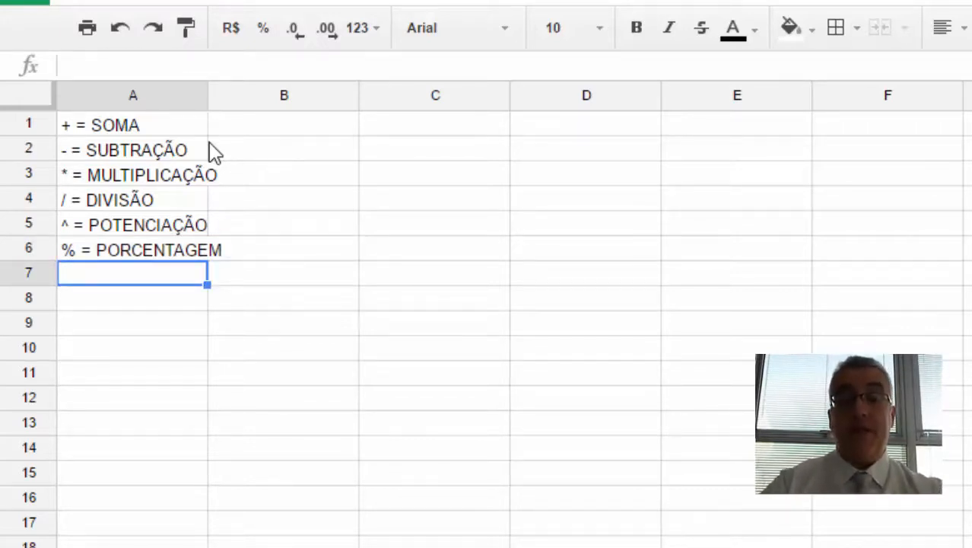
double_click(207, 82)
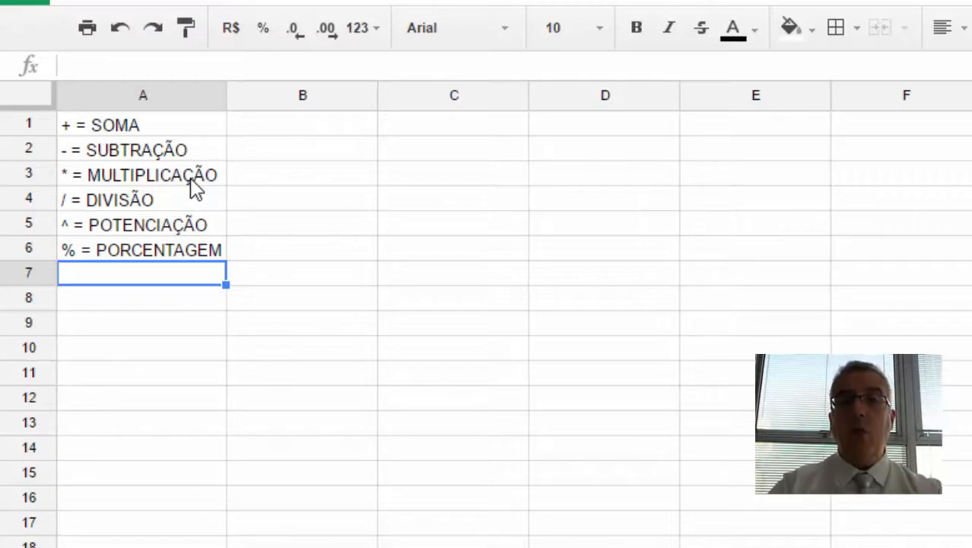
Fill cells C1 to C4 with the numbers 112, 232323, 23343 and 2343.
key("Right")
key("Right")
key("Up")
key("Up")
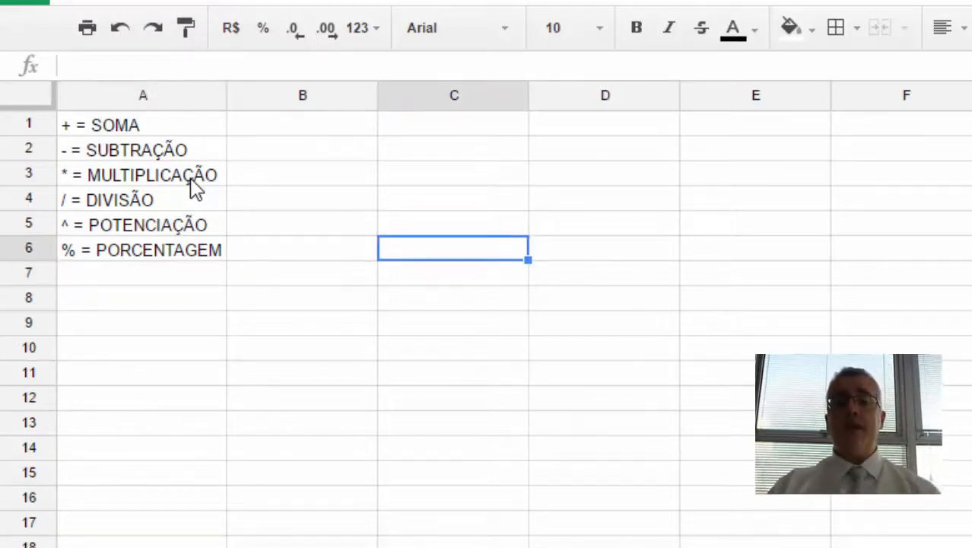
key("Up")
key("Up")
key("Up")
key("Up")
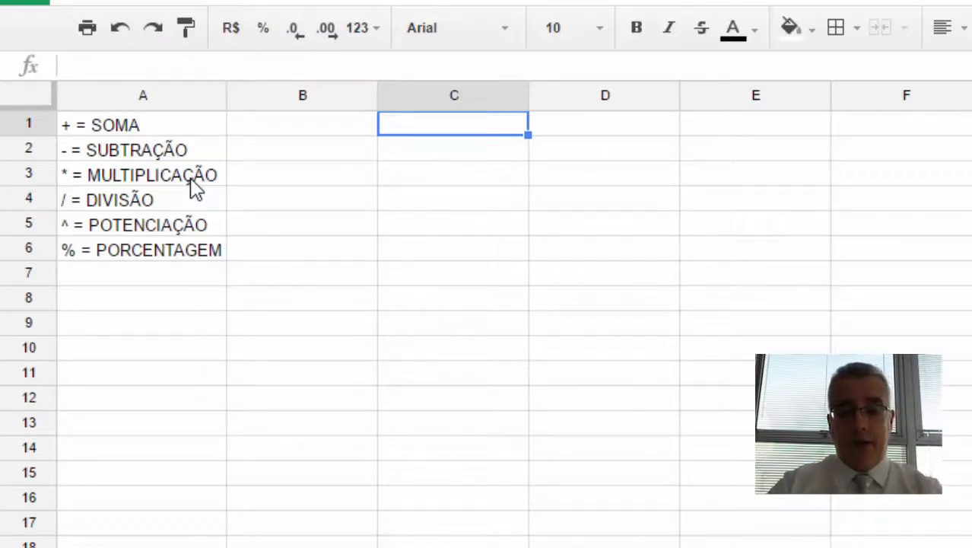
type("112")
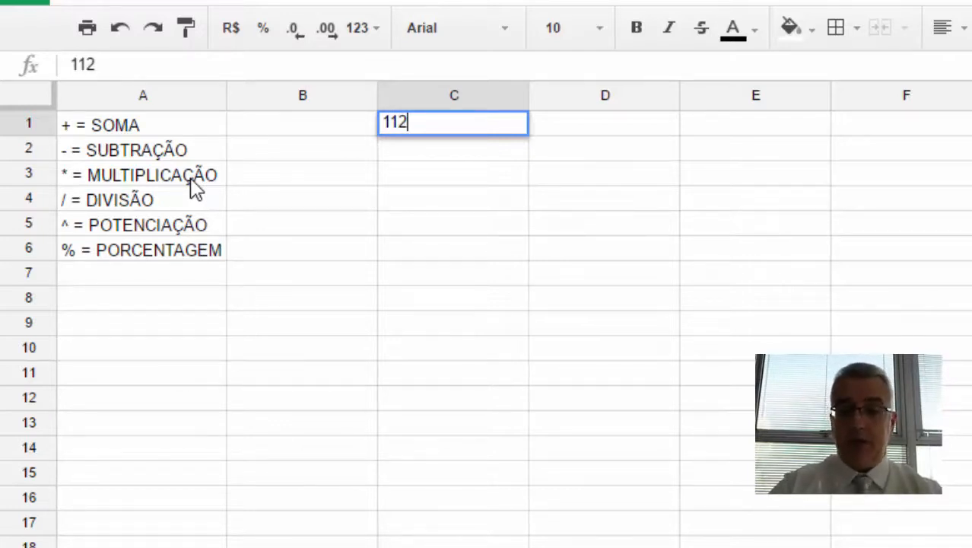
key("Return")
type("232323")
key("Return")
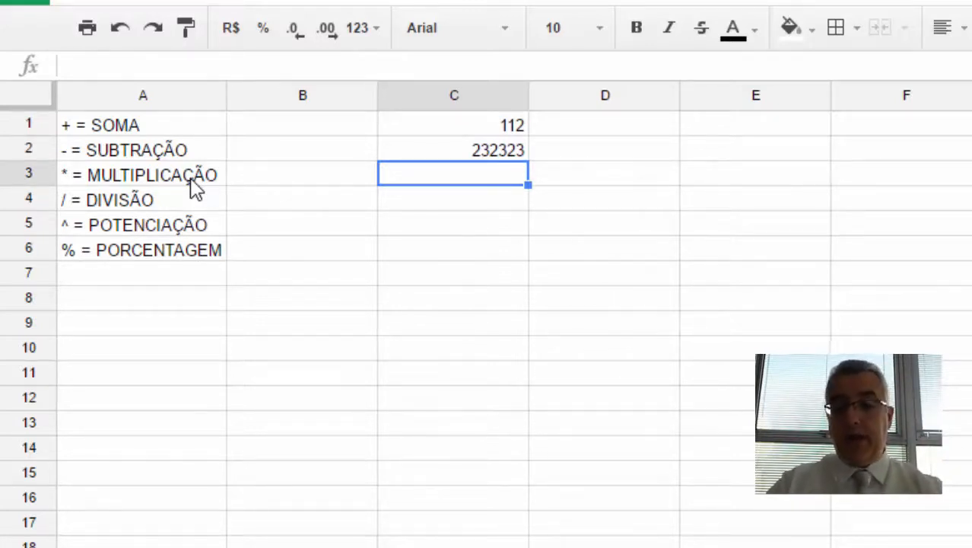
type("23343")
key("Return")
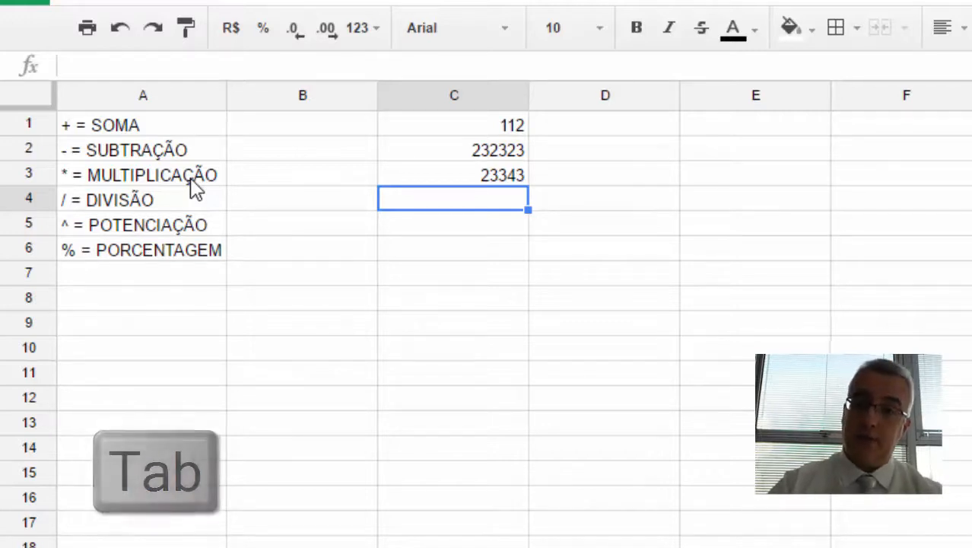
type("2343")
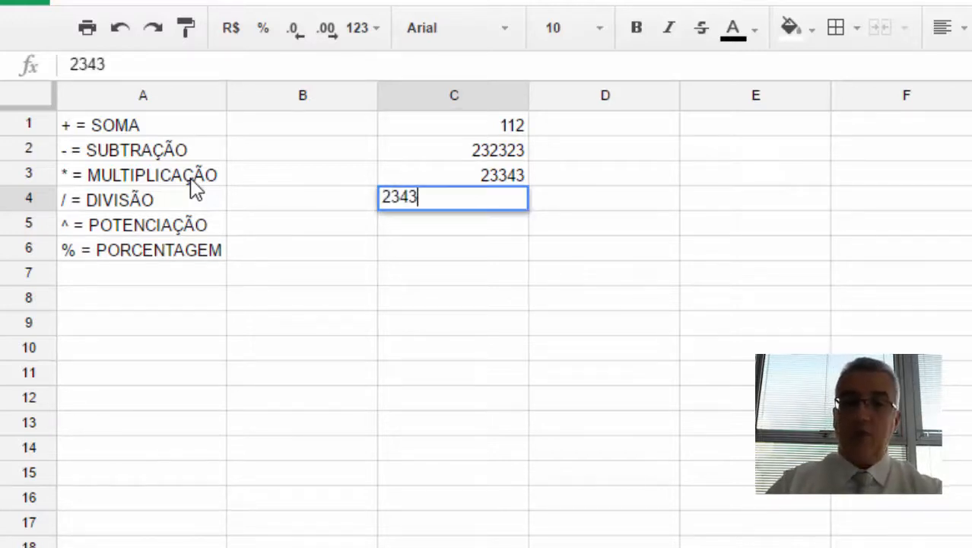
key("Return")
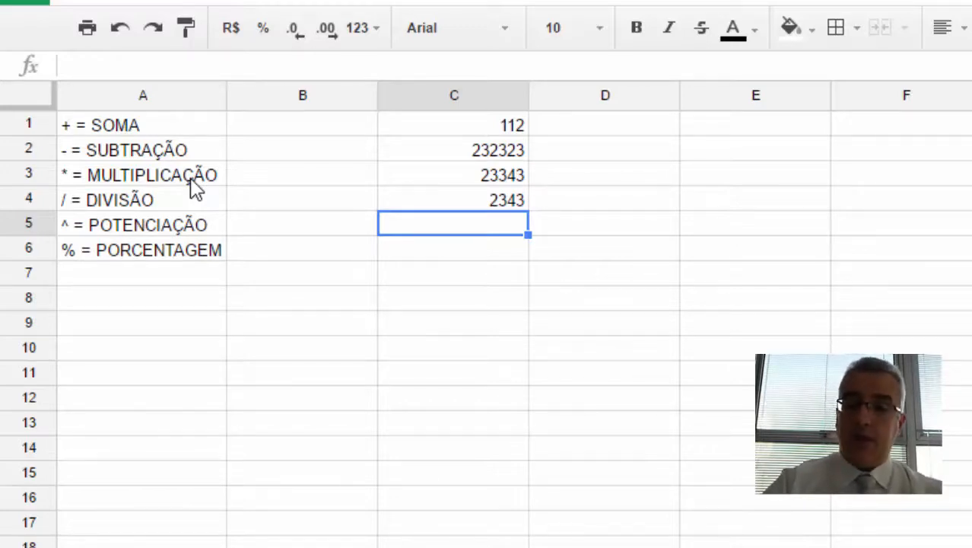
Add up the four numbers in C5 with the literal-value formula =112+232323+23343+2343.
type("=")
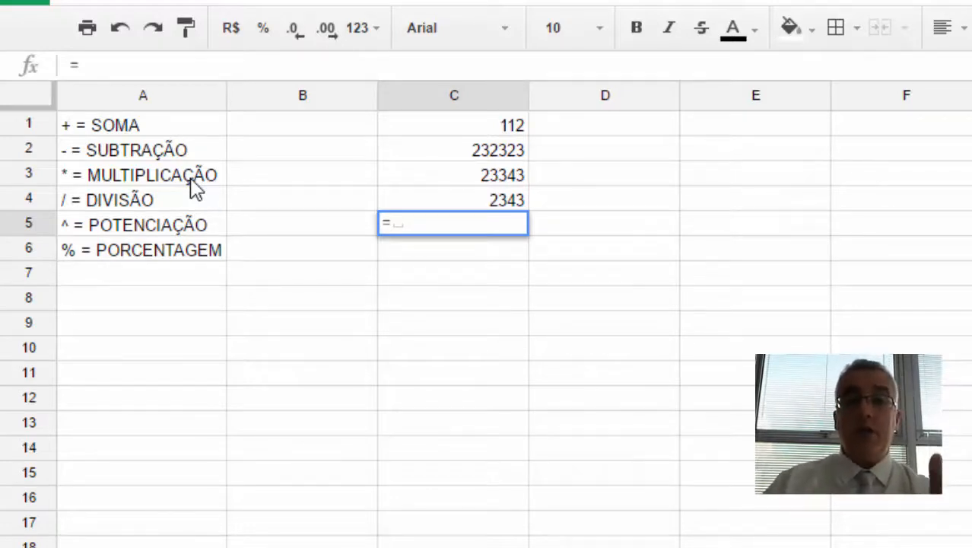
type("112+")
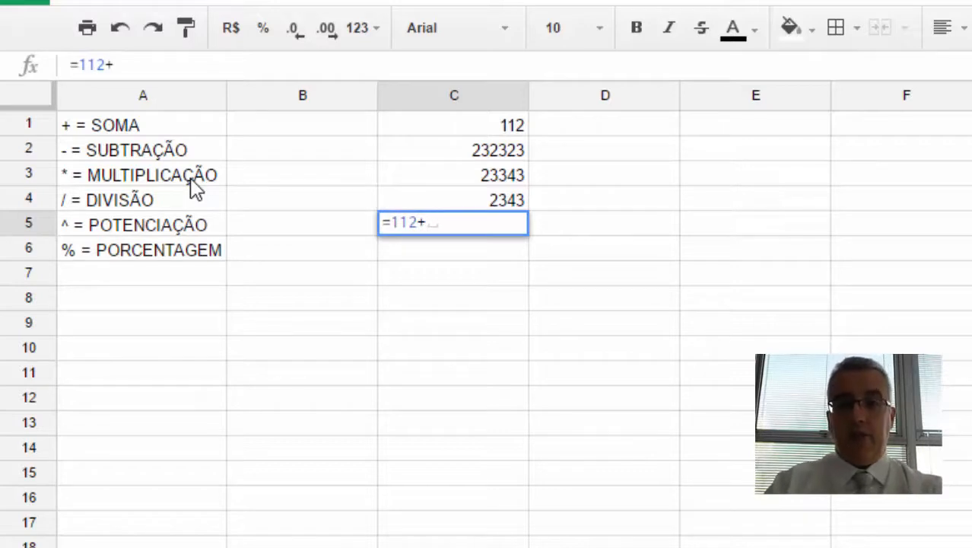
type("232323")
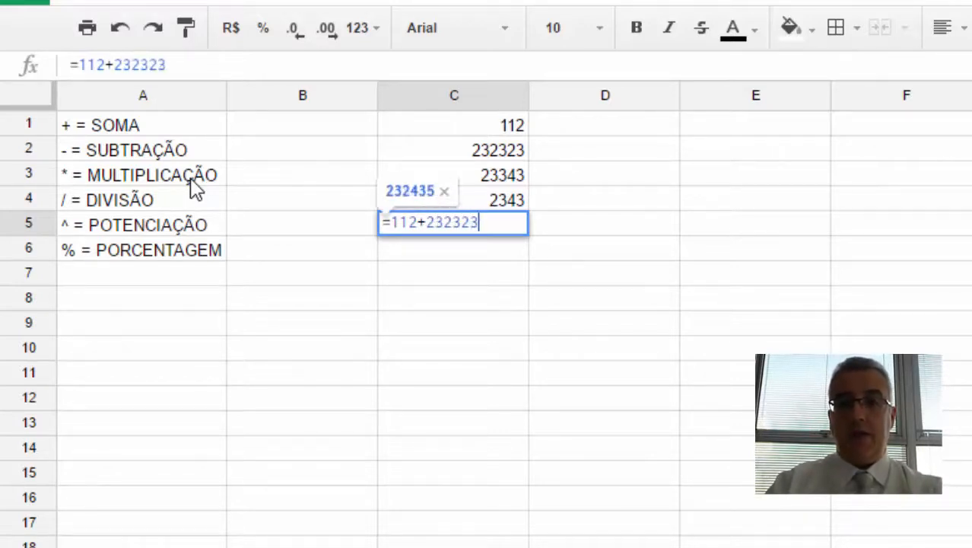
type("+23")
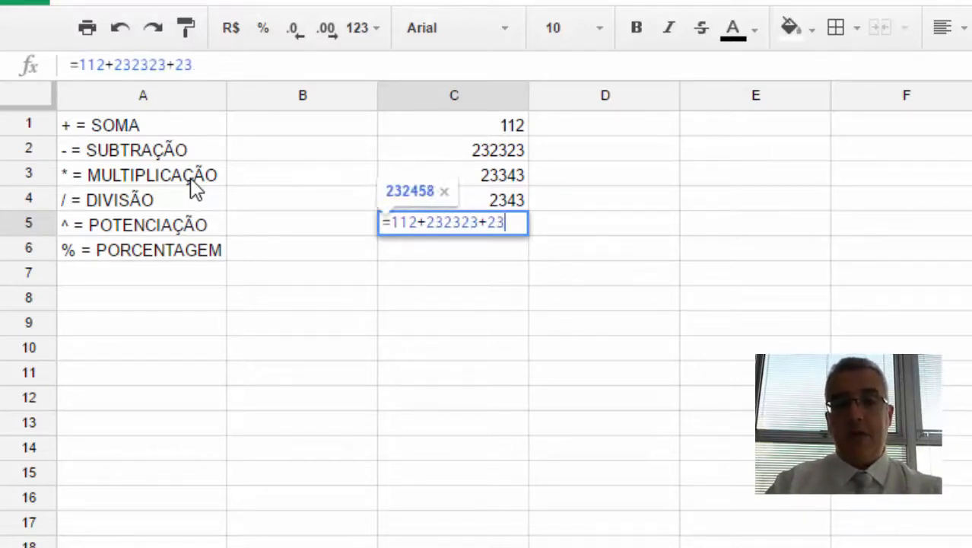
type("343+")
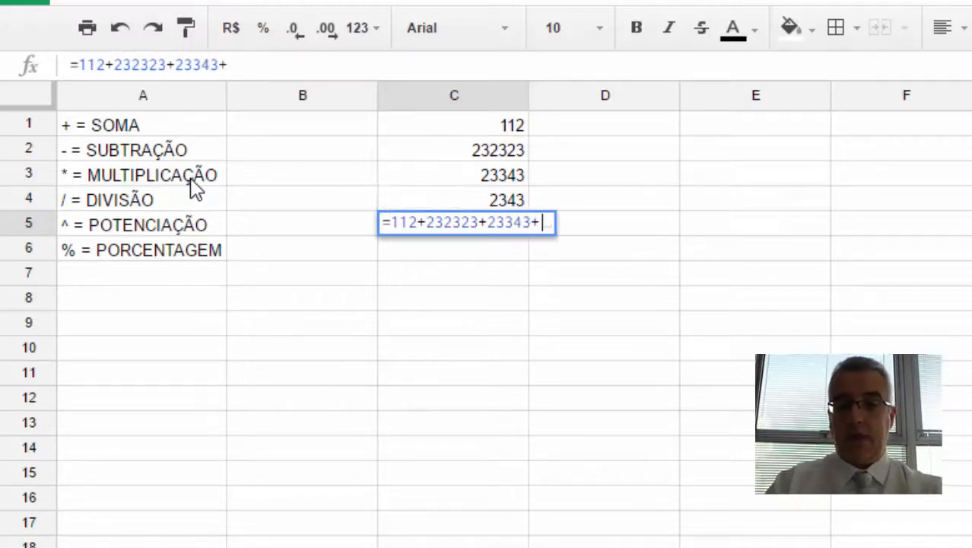
type("2343")
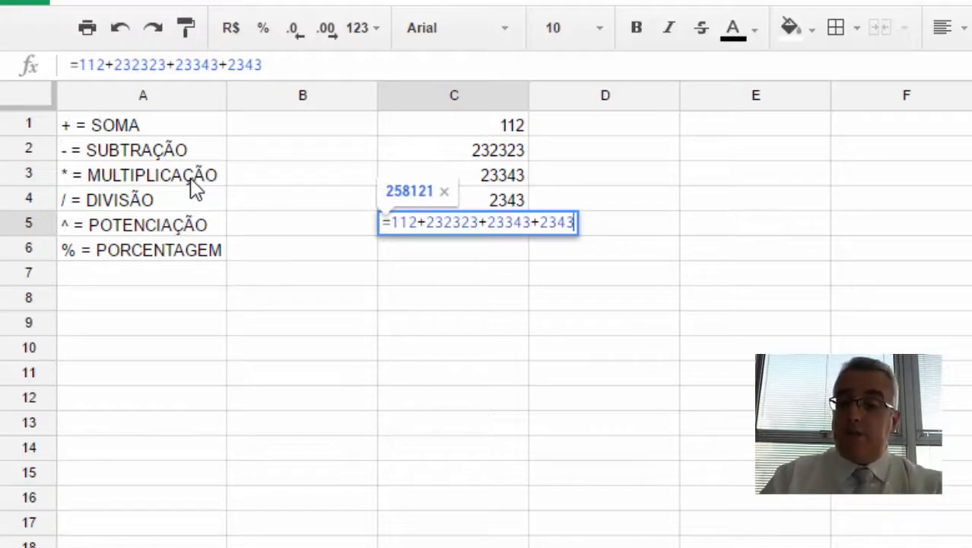
key("Return")
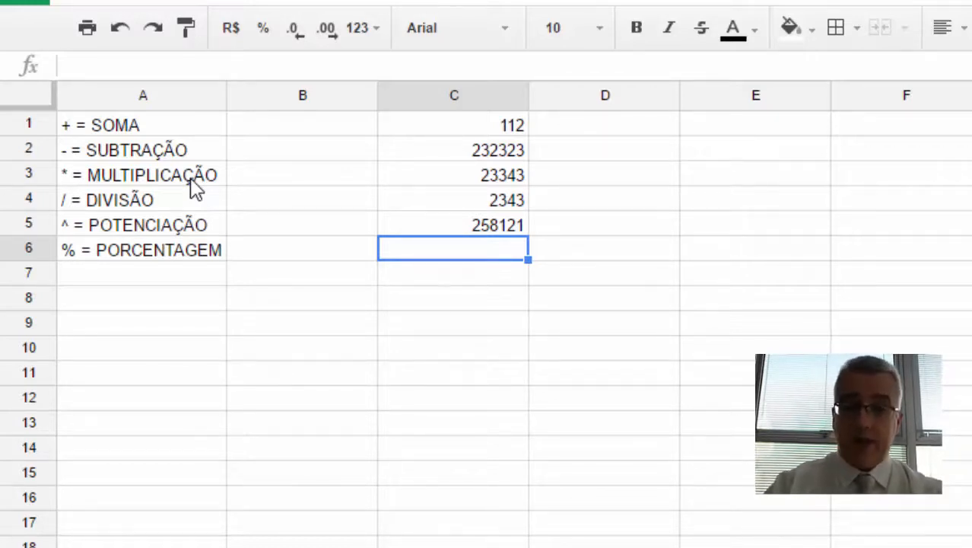
Change the value in cell C1 to 112000.
key("Up")
key("Up")
key("Up")
key("Up")
key("Up")
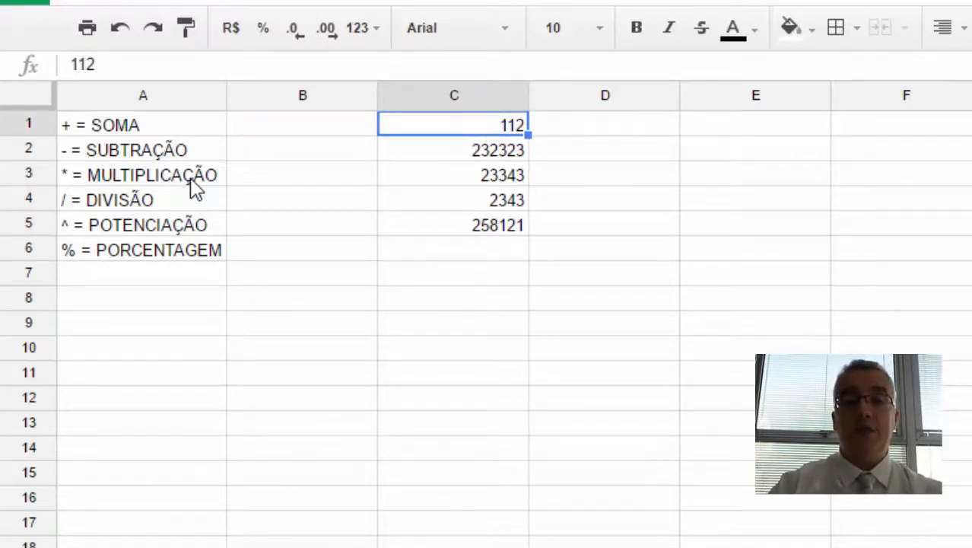
type("112000")
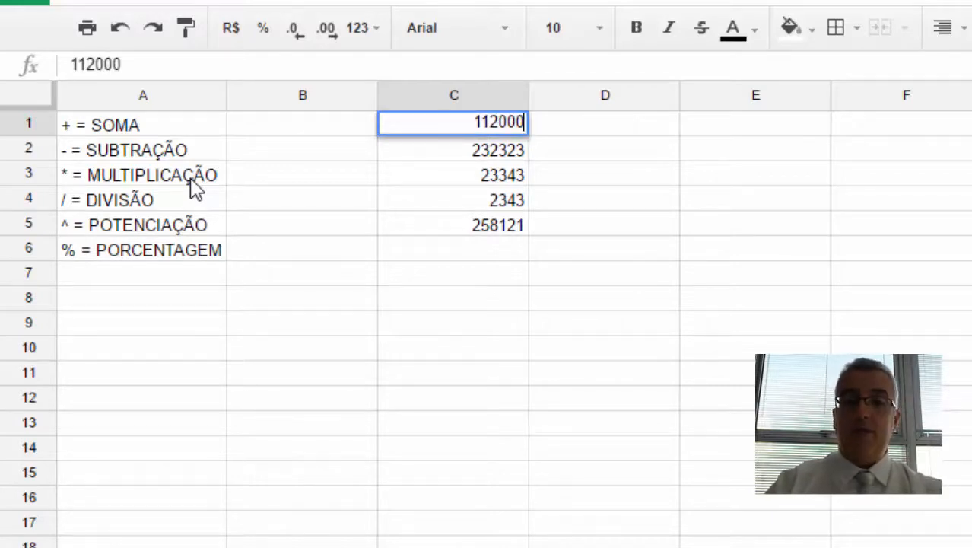
key("Return")
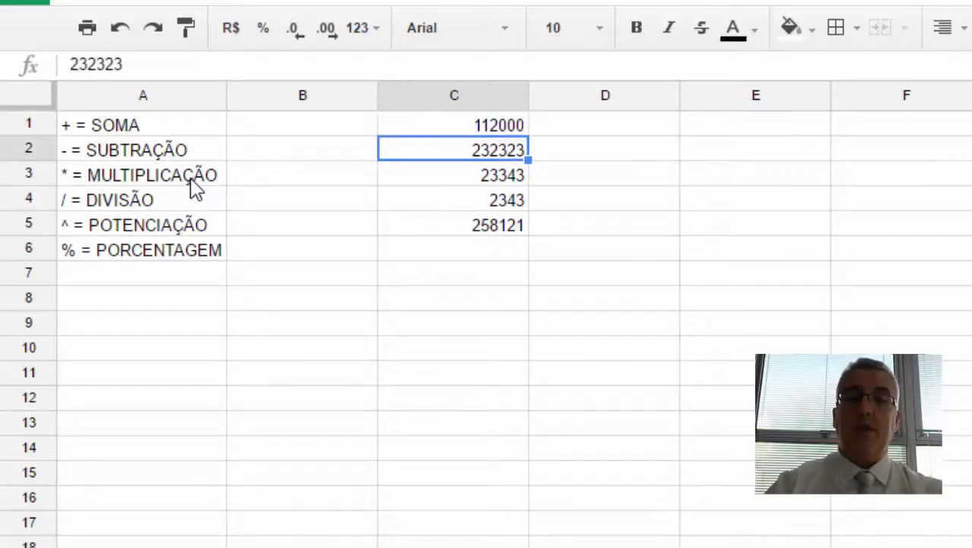
Clear the literal-value sum formula from cell C5.
key("Down")
key("Down")
key("Down")
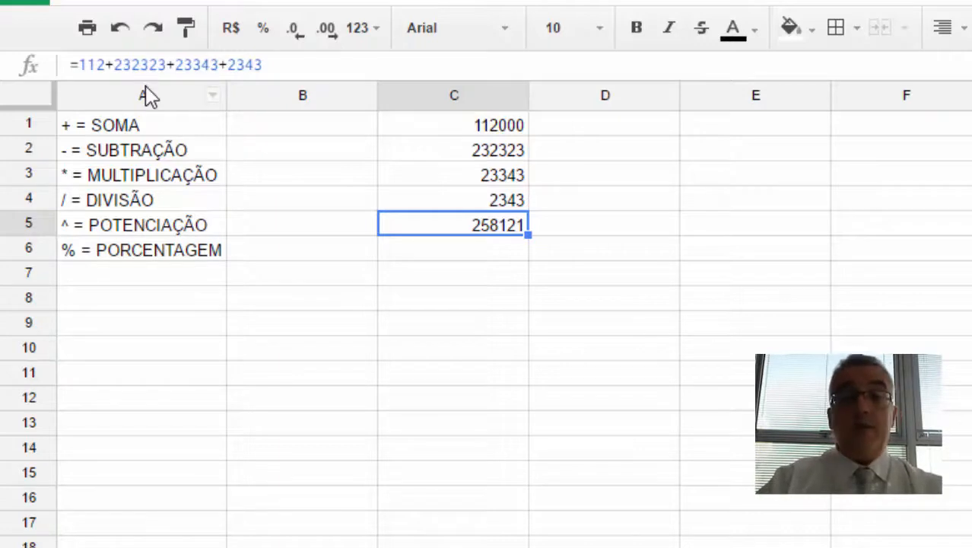
key("Delete")
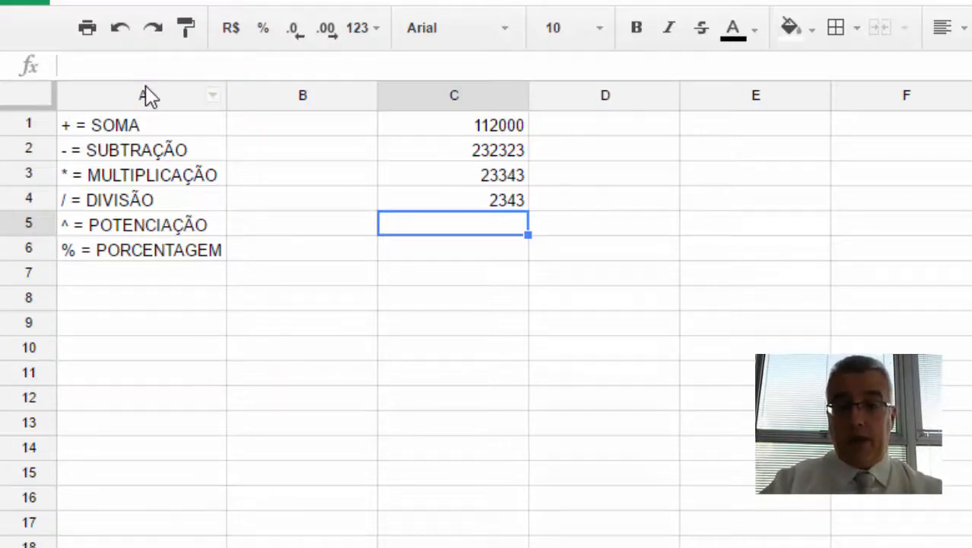
Build the formula =C1+C2+C3+C4 in C5 by picking each referenced cell in the sheet.
type("=")
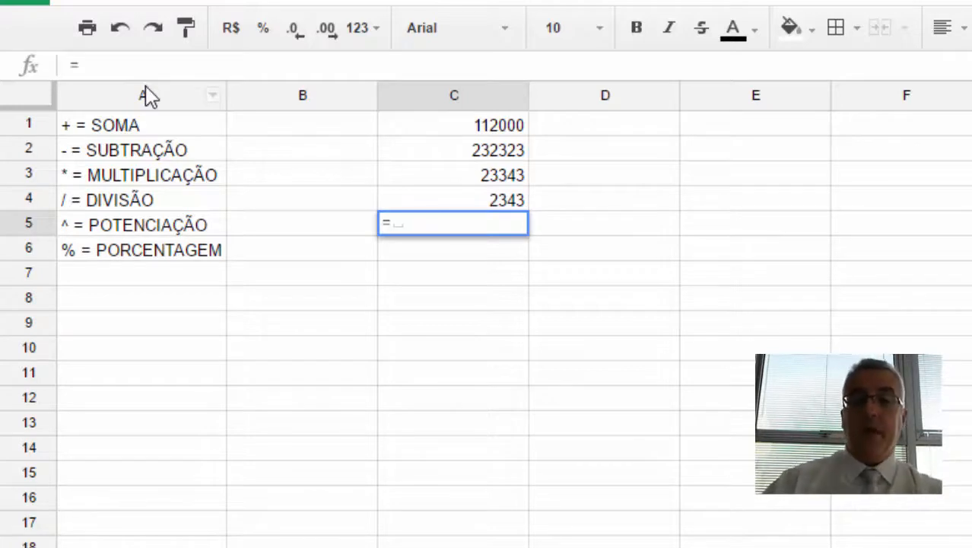
left_click(466, 129)
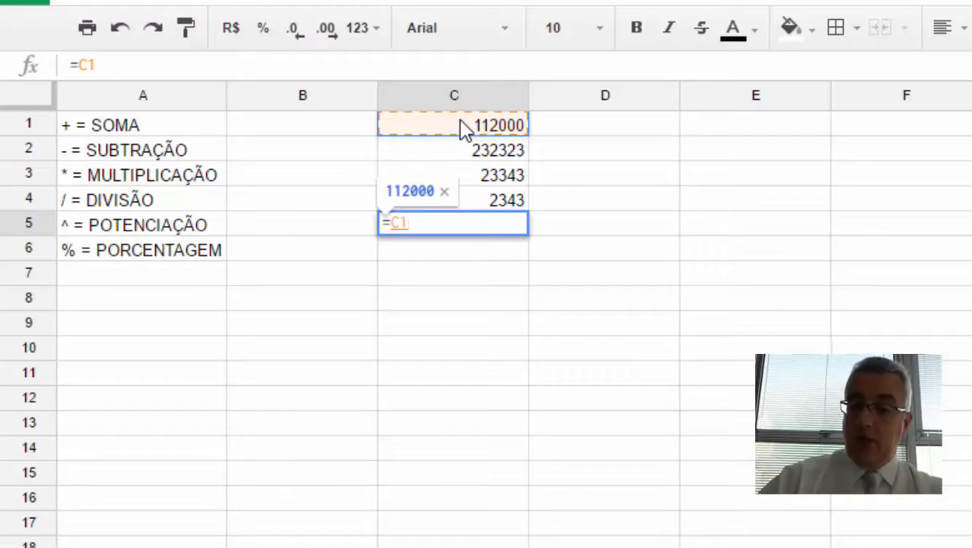
type("+")
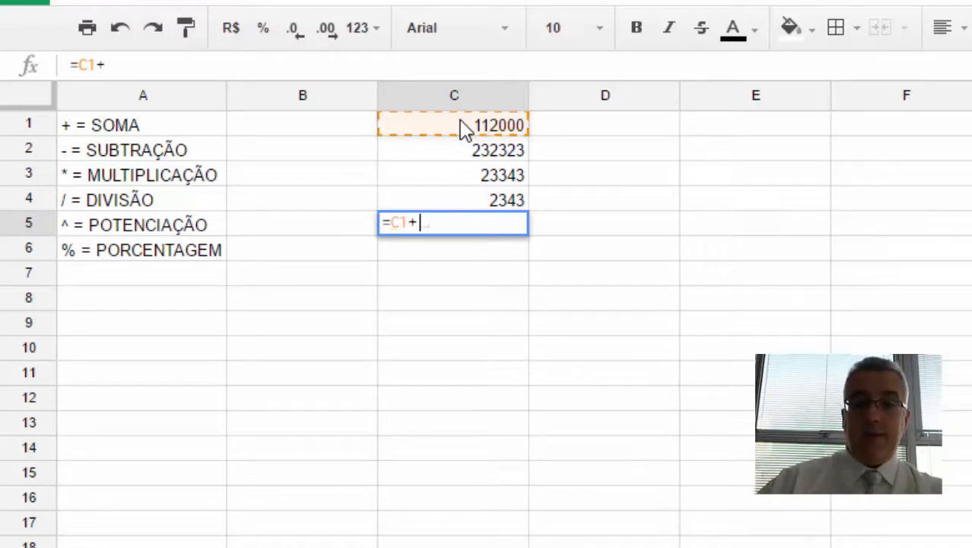
left_click(423, 149)
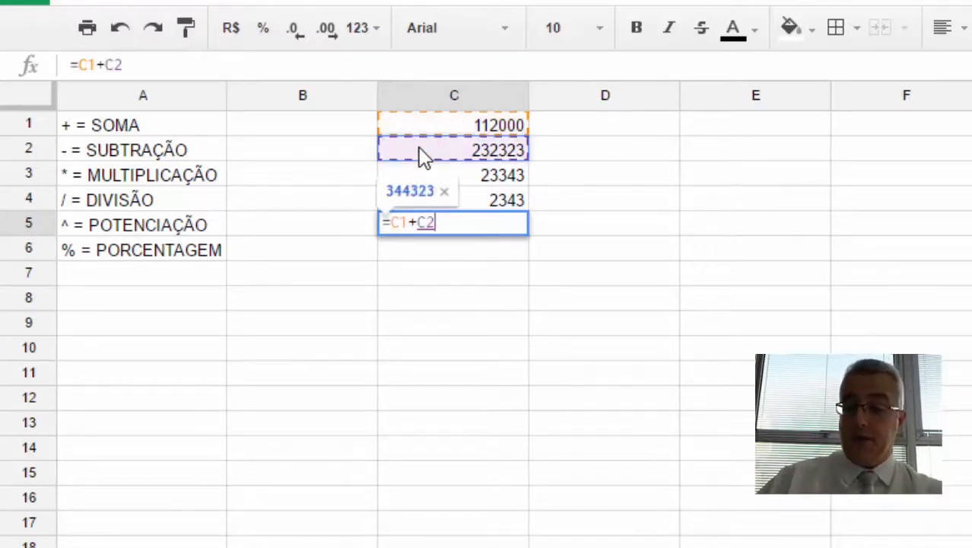
type("+")
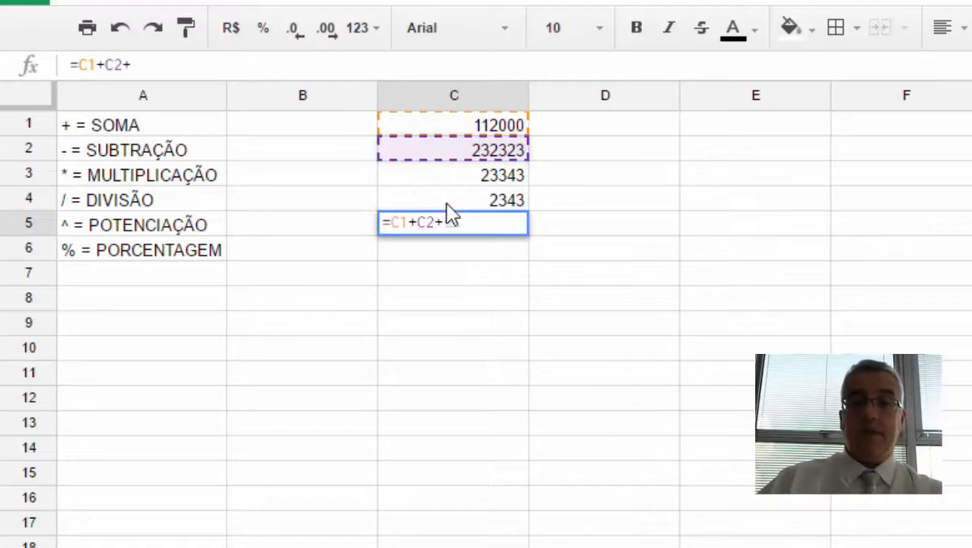
left_click(450, 176)
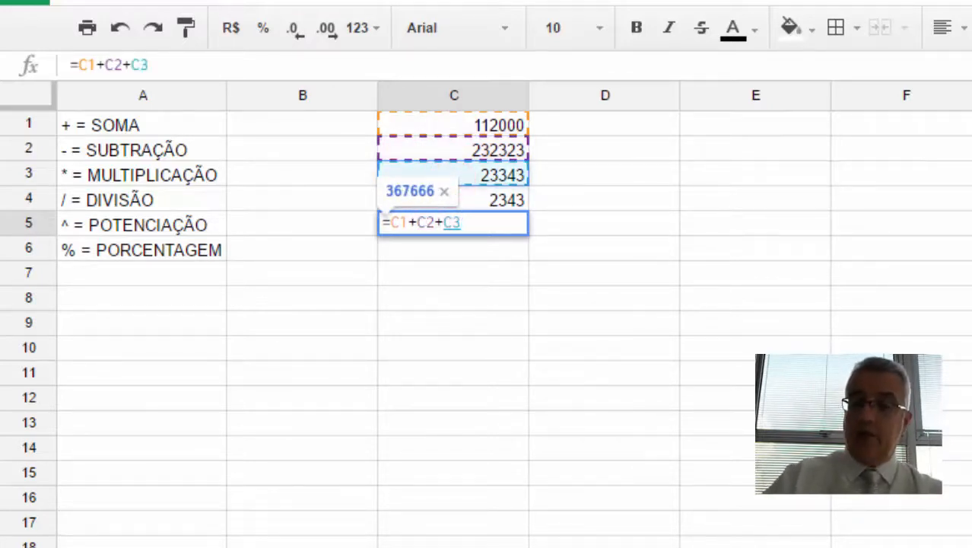
type("+")
left_click(501, 196)
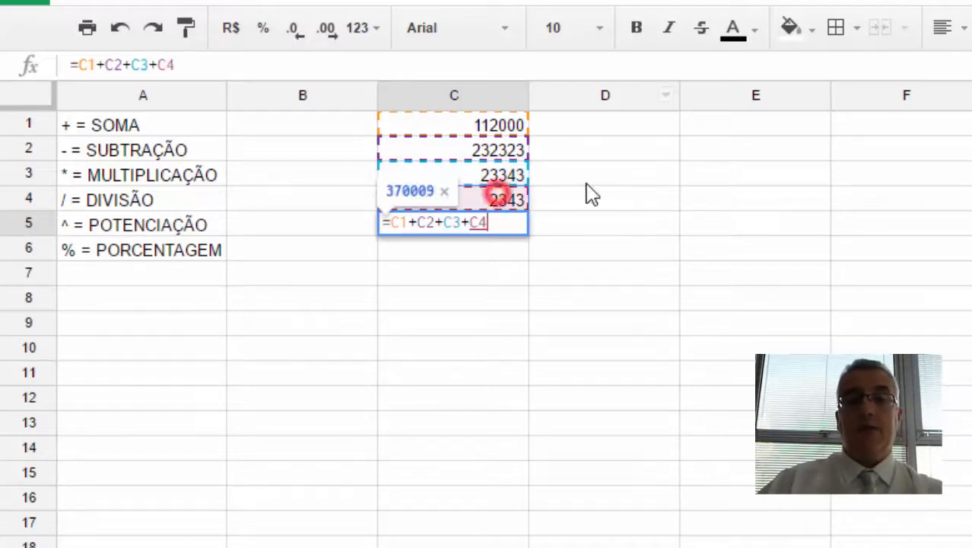
Erase the picked cell references from the formula in C5, keeping only the equals sign.
key("BackSpace")
key("BackSpace")
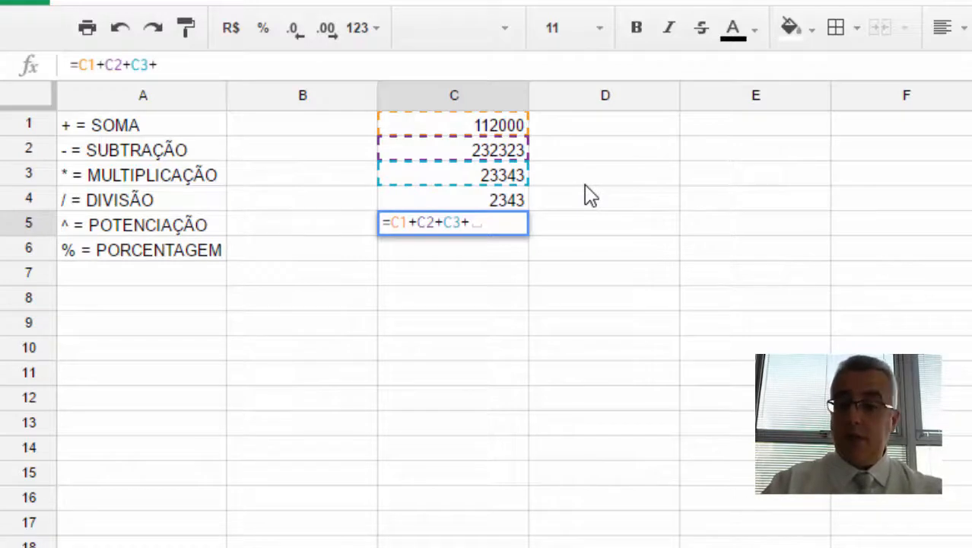
key("BackSpace")
key("BackSpace")
key("BackSpace")
key("BackSpace")
key("BackSpace")
key("BackSpace")
key("BackSpace")
key("BackSpace")
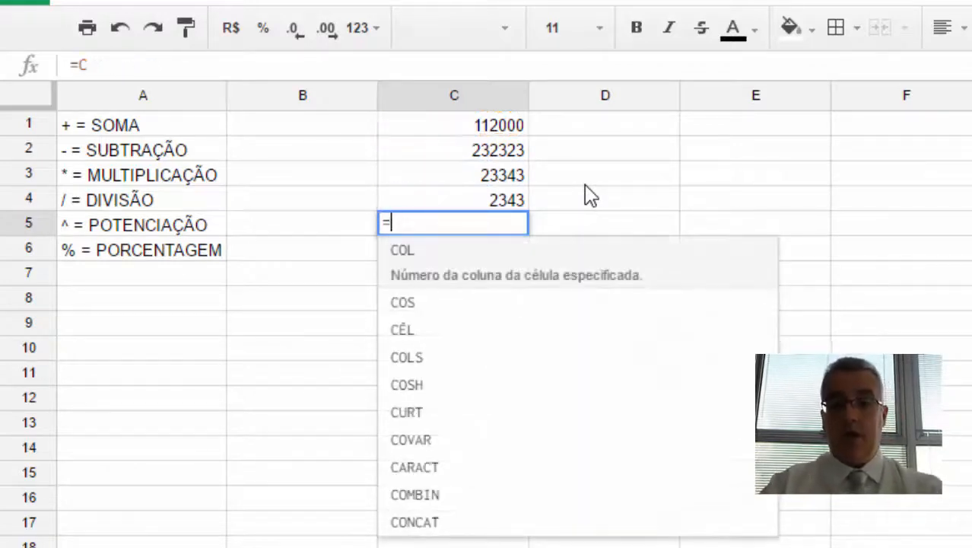
Write the cell references out by hand to enter the formula =C1+C2+C3+C4 in C5.
type("C1")
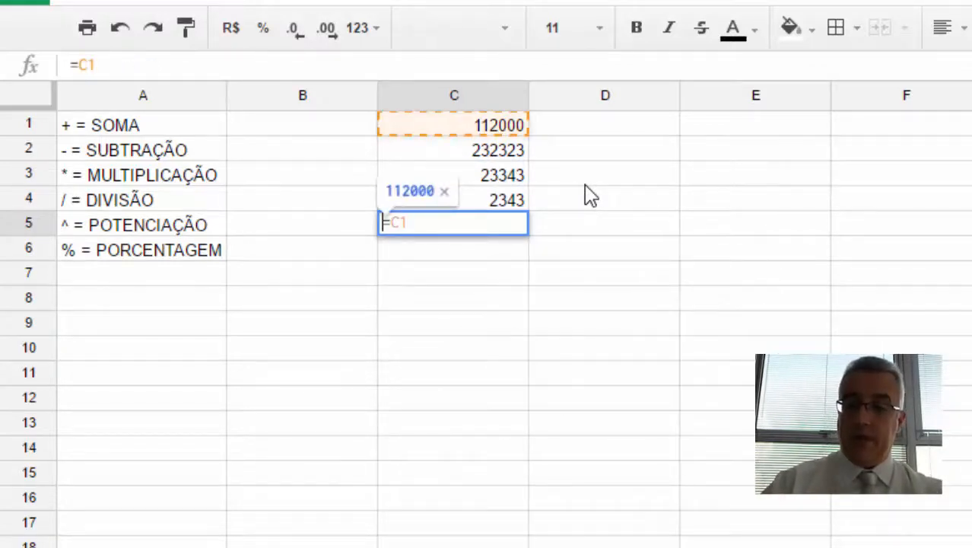
type("+")
key("BackSpace")
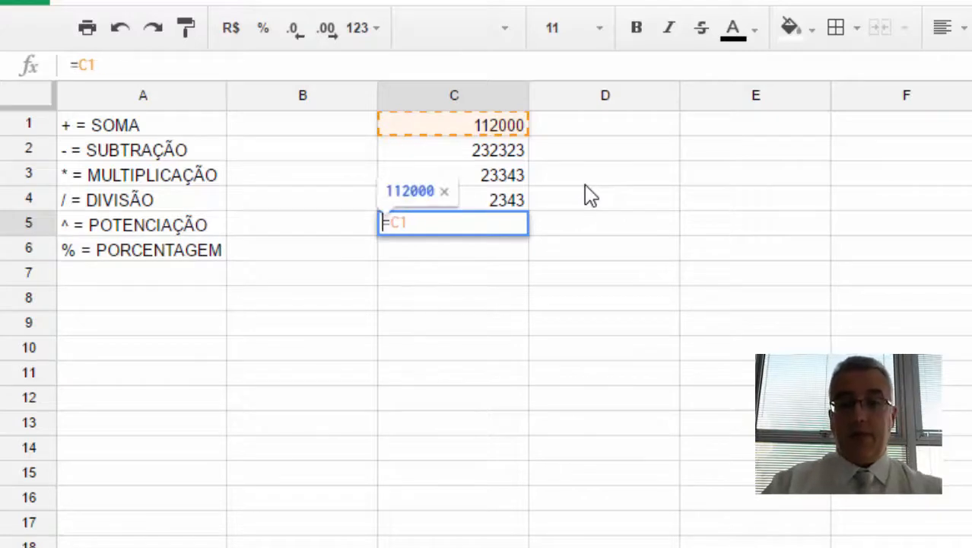
left_click(446, 224)
type("+")
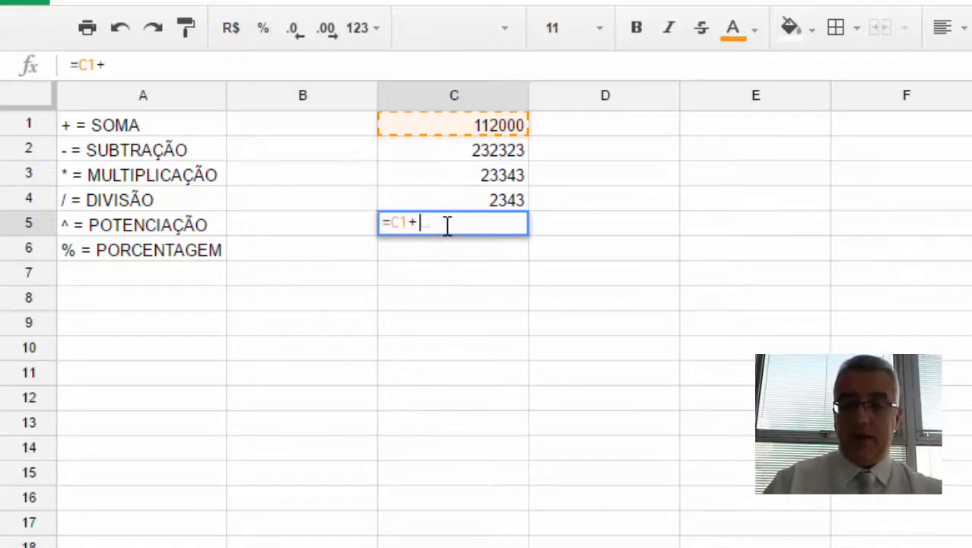
type("C2+C3")
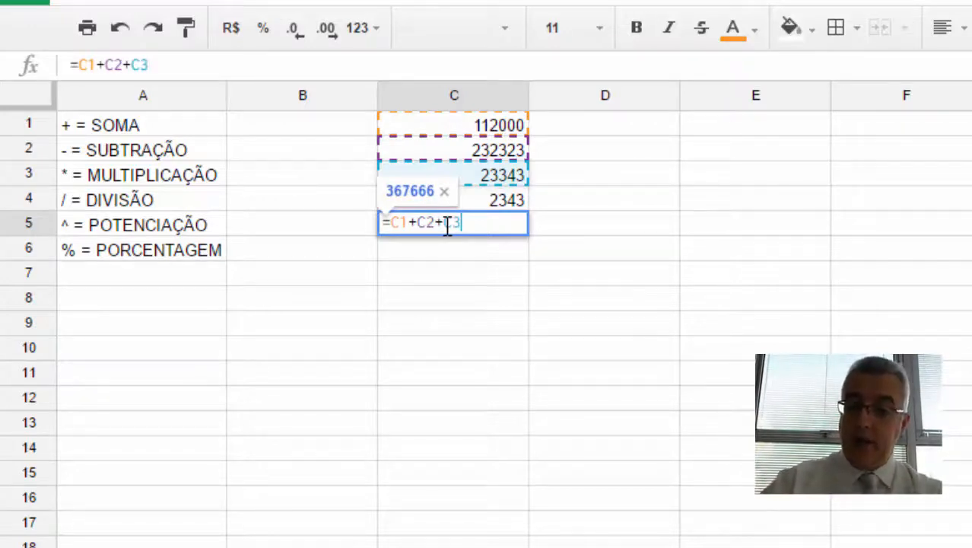
type("_C4")
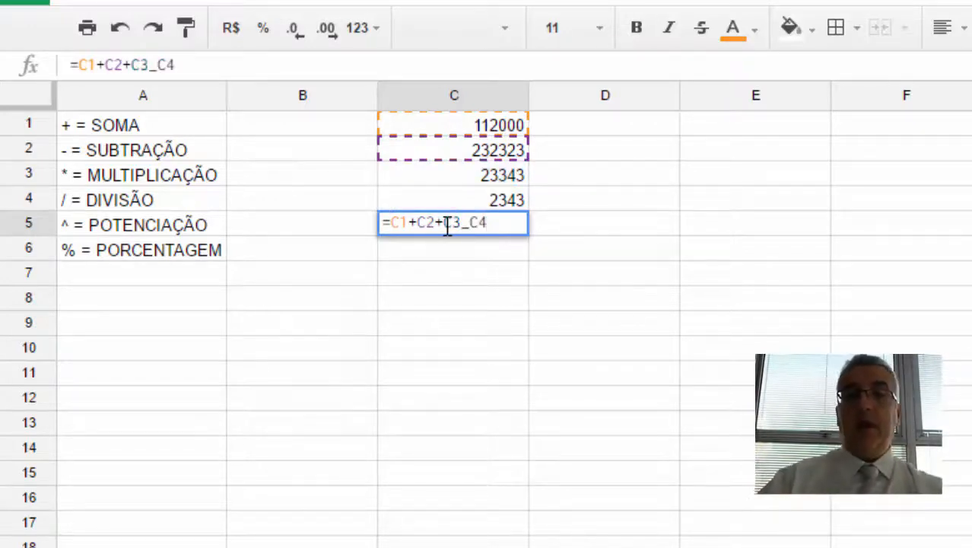
key("BackSpace")
key("BackSpace")
key("BackSpace")
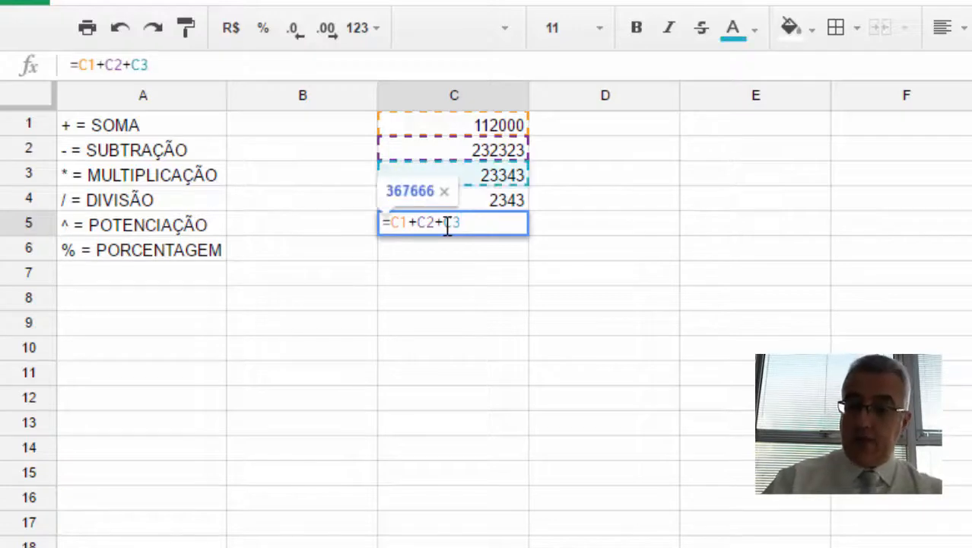
type("+C4")
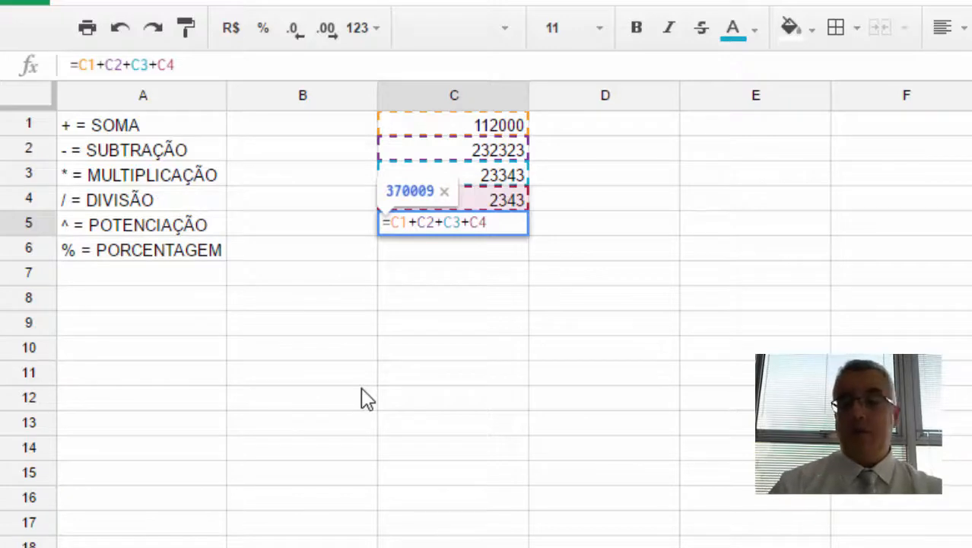
key("Return")
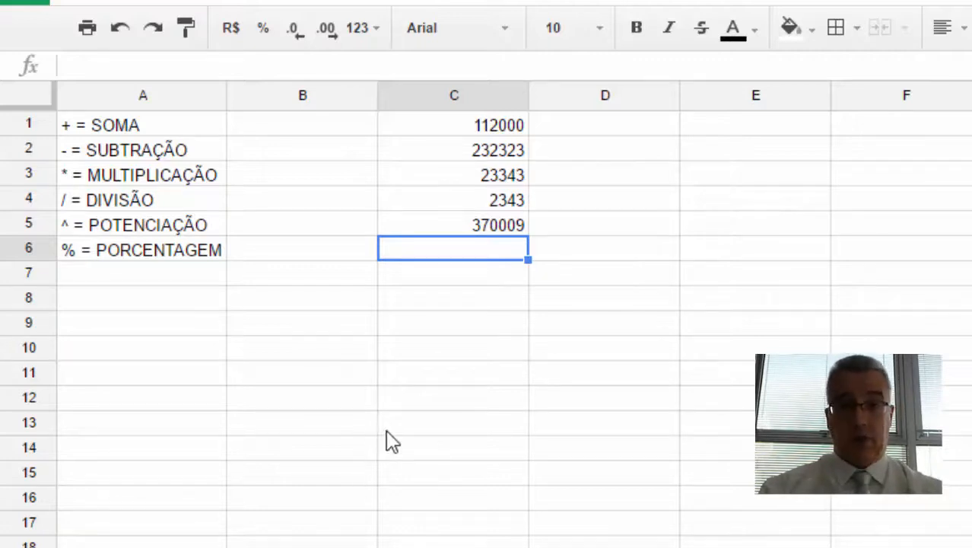
Change the value in cell C1 to 1 to test the reference-based sum.
left_click(474, 125)
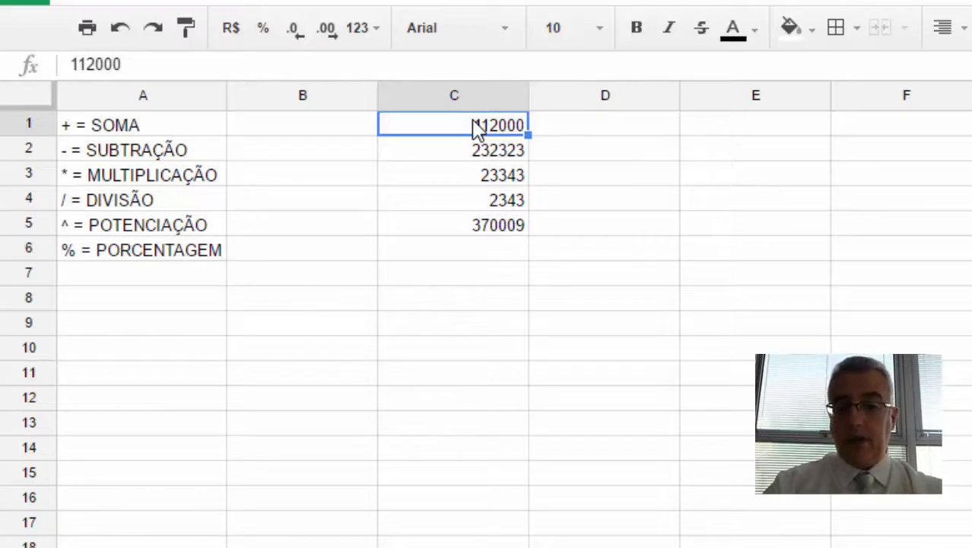
type("1")
key("Return")
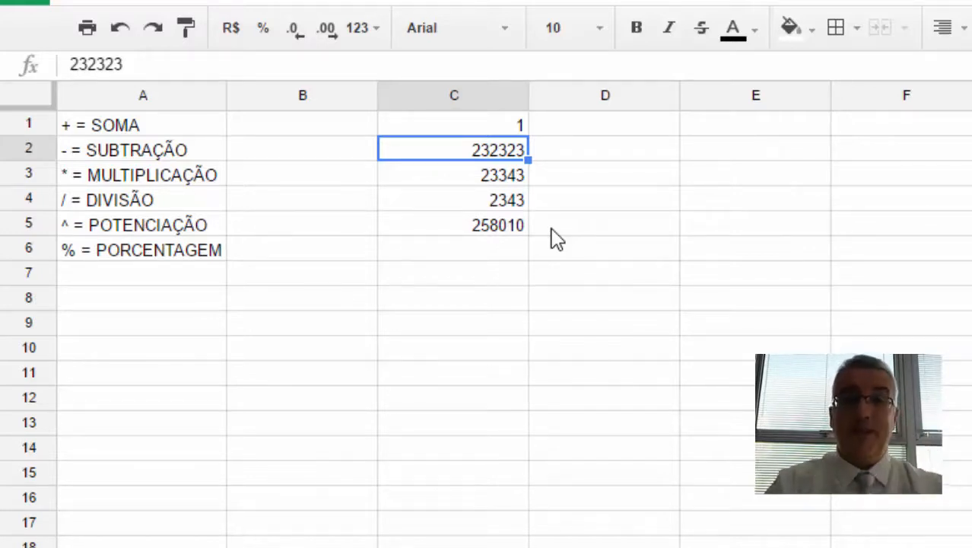
left_click(775, 189)
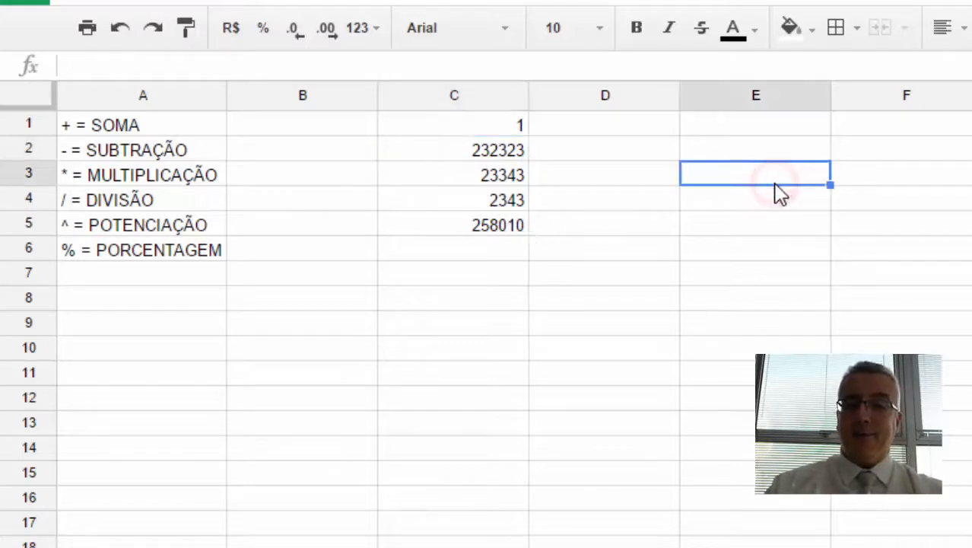
type("=")
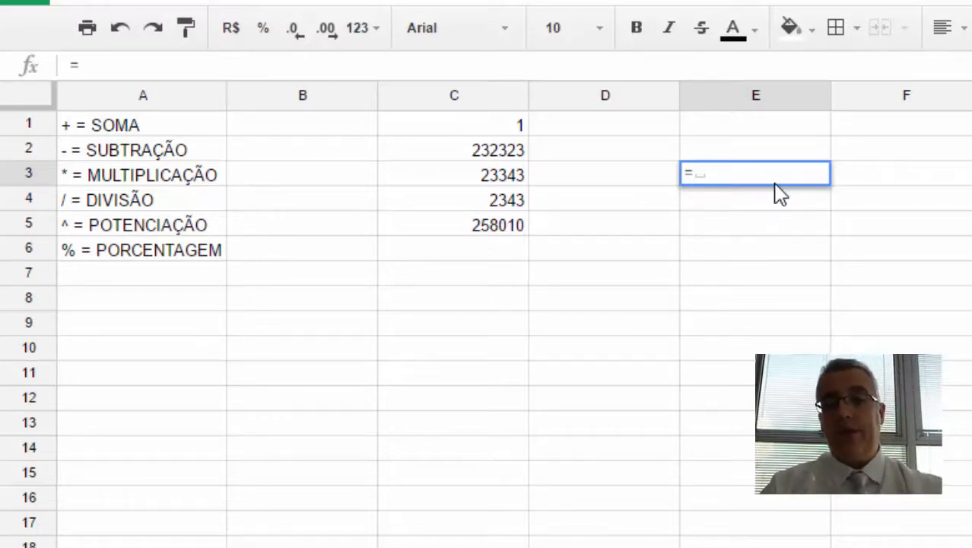
key("Escape")
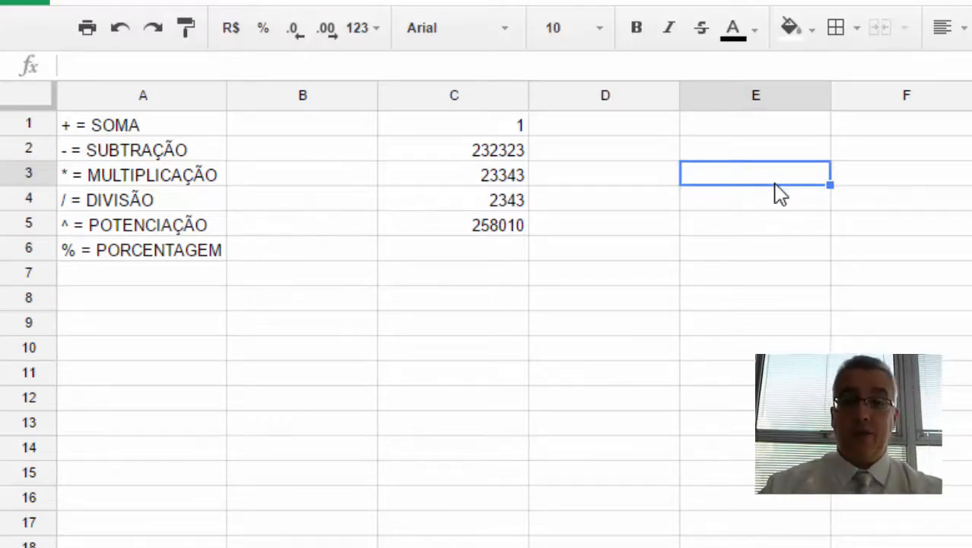
Delete the cell-reference sum formula from C5.
left_click(827, 196)
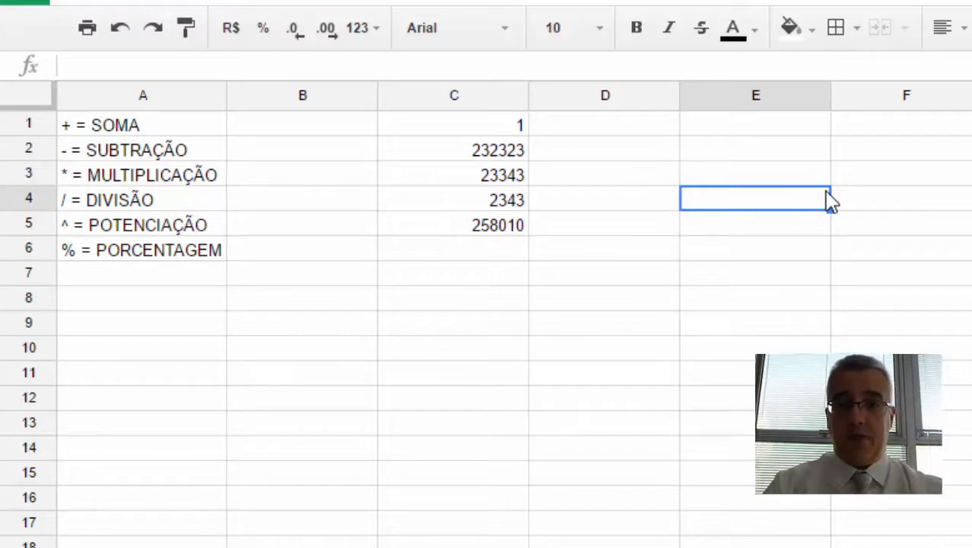
key("Left")
key("Left")
key("Left")
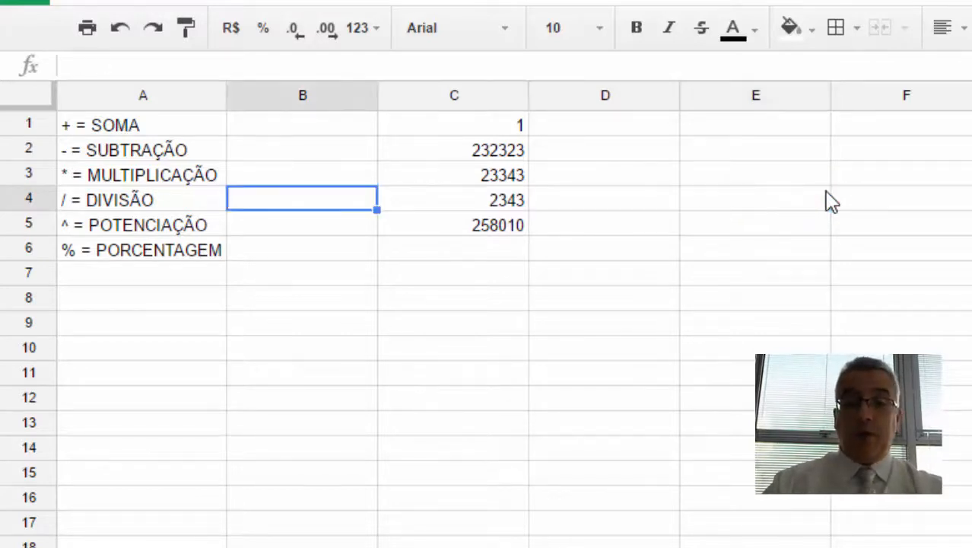
key("Down")
key("Down")
key("Right")
key("Right")
key("Up")
key("Left")
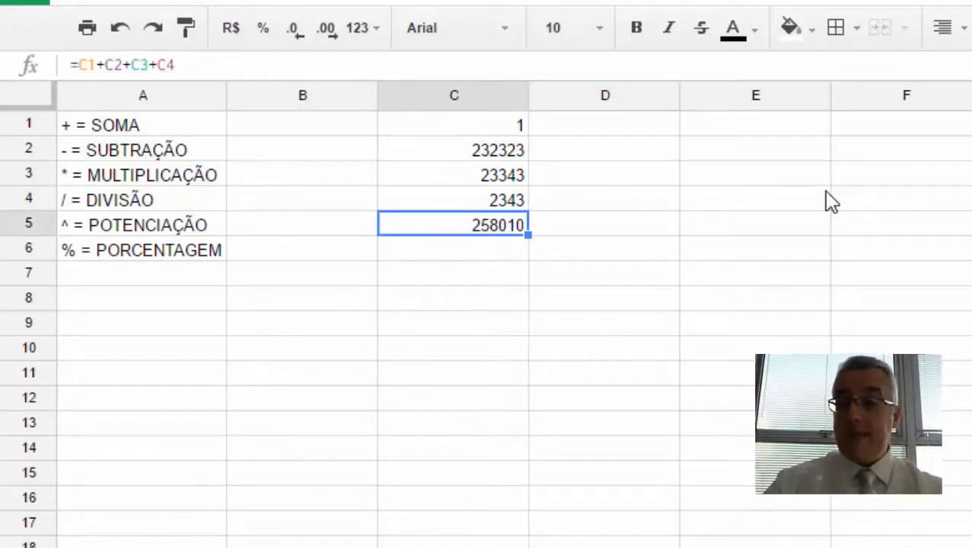
key("Delete")
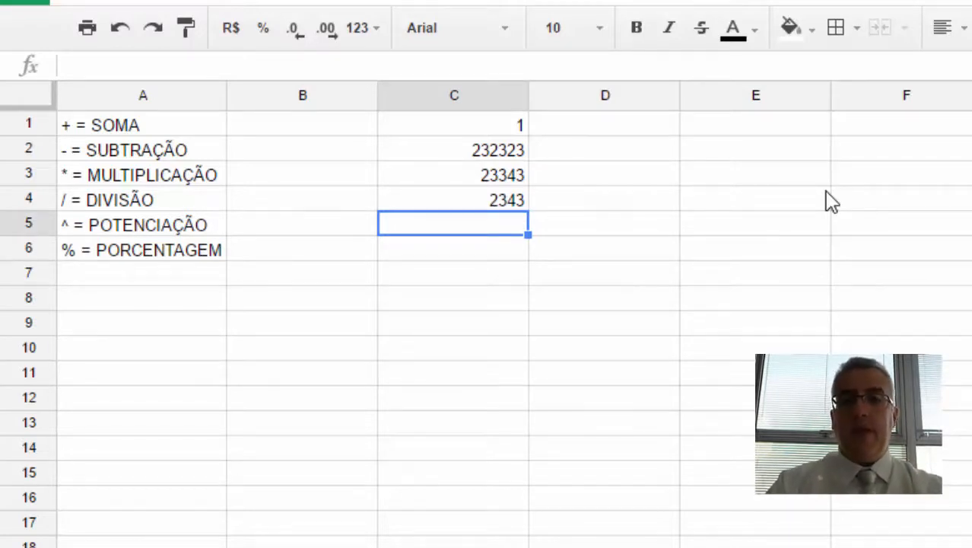
type("=")
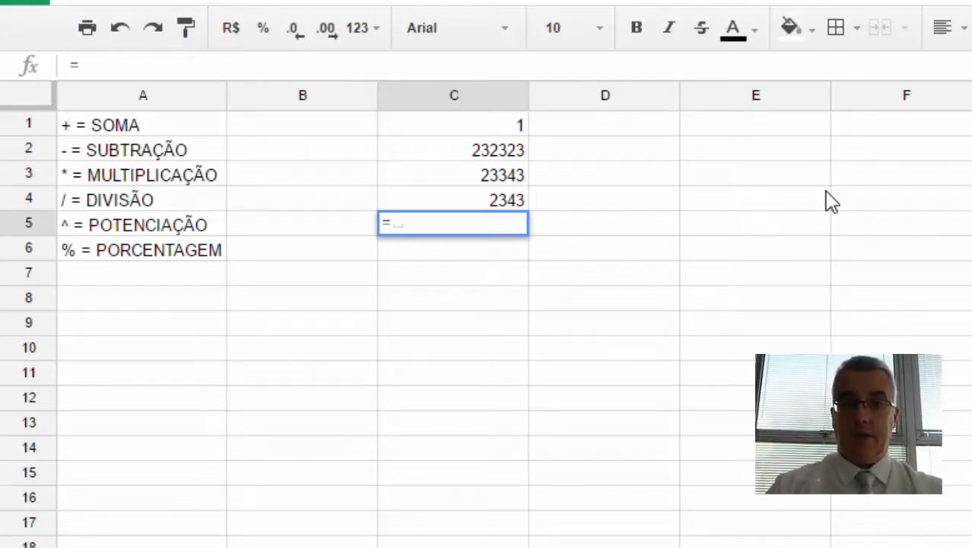
key("Up")
key("Up")
key("Up")
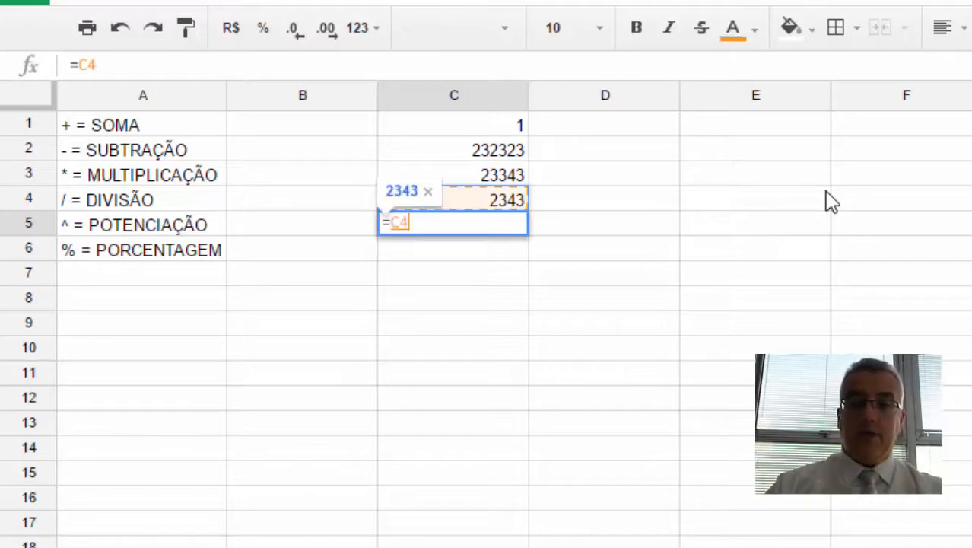
key("Up")
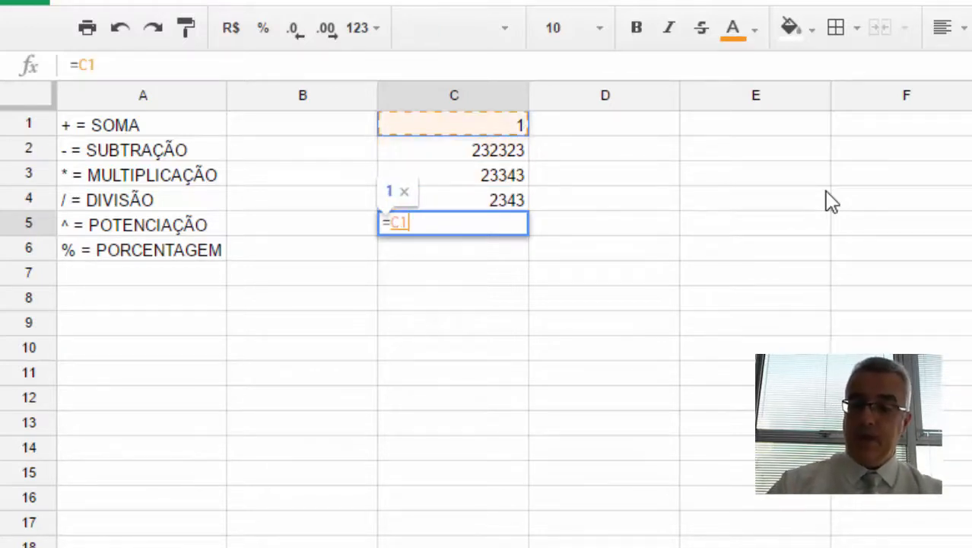
type("+")
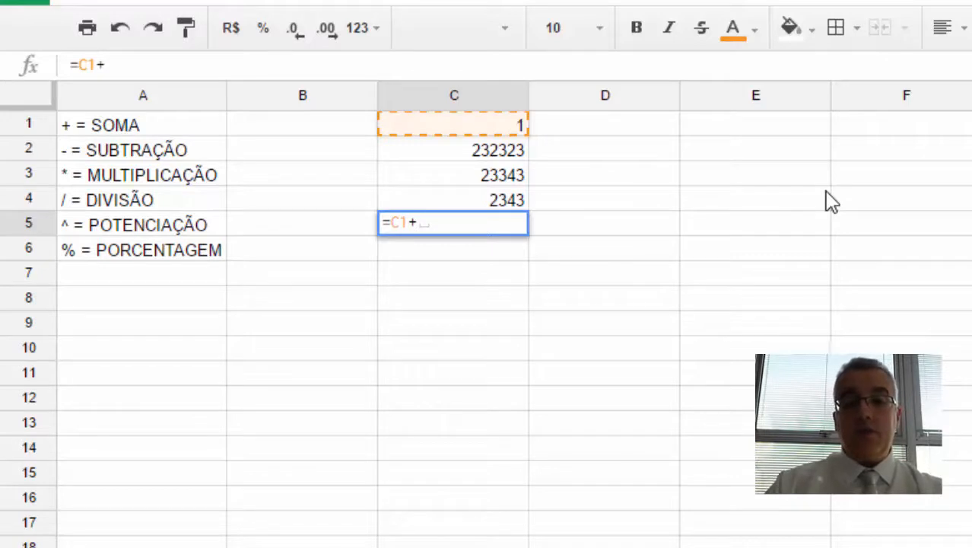
key("Up")
key("Down")
key("Down")
key("Down")
key("Up")
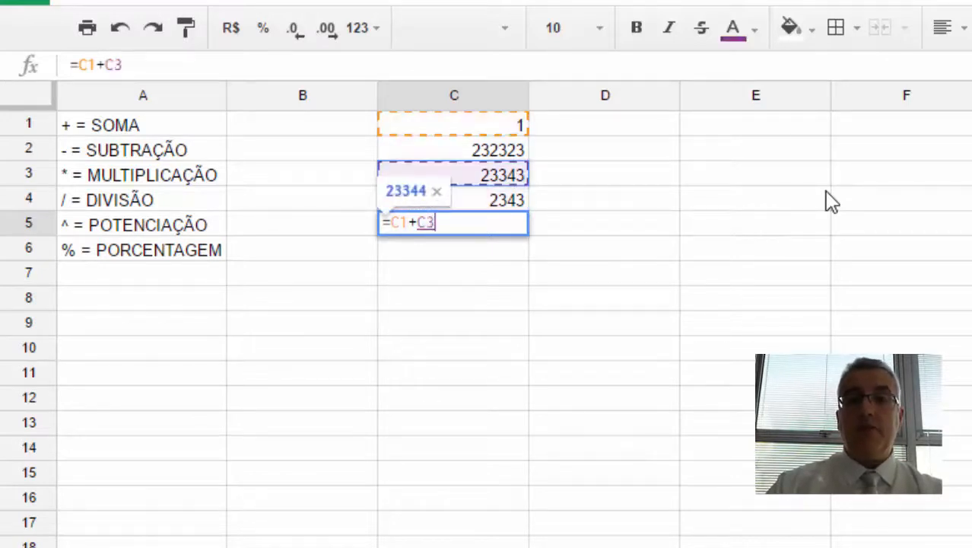
key("Up")
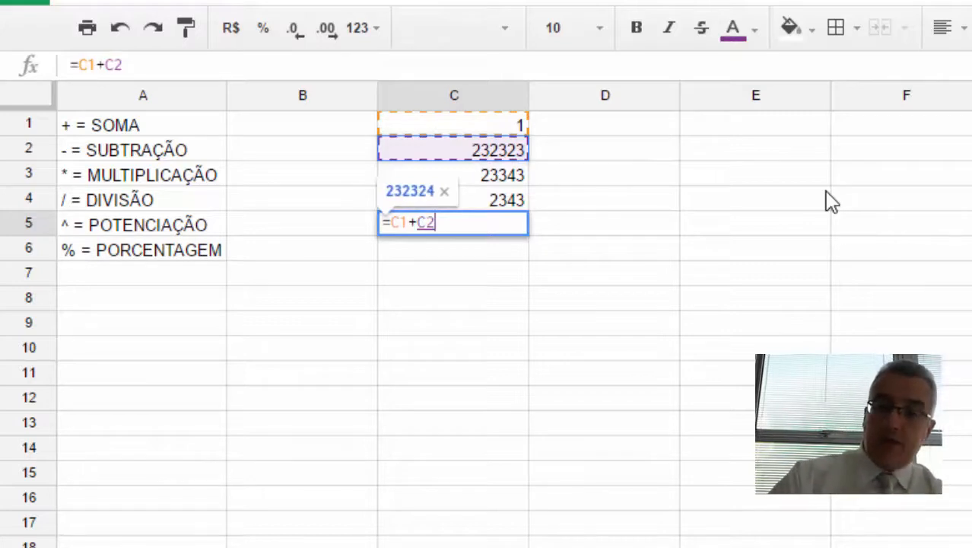
type("+")
key("Up")
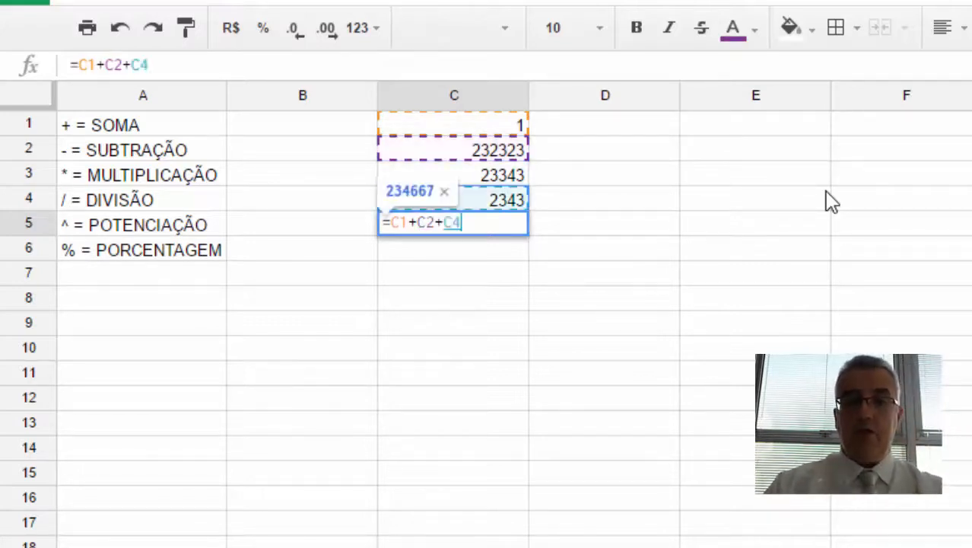
key("Up")
key("Up")
key("Up")
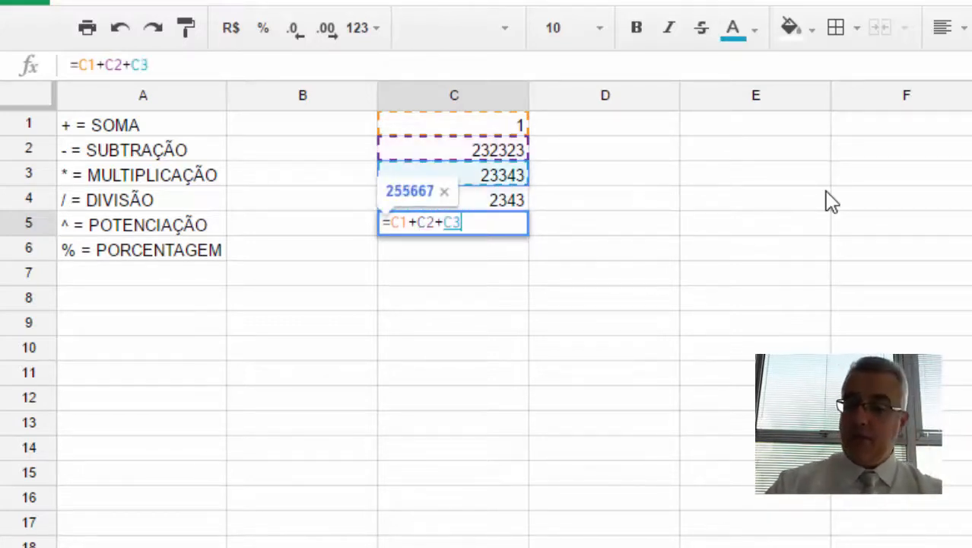
type("+")
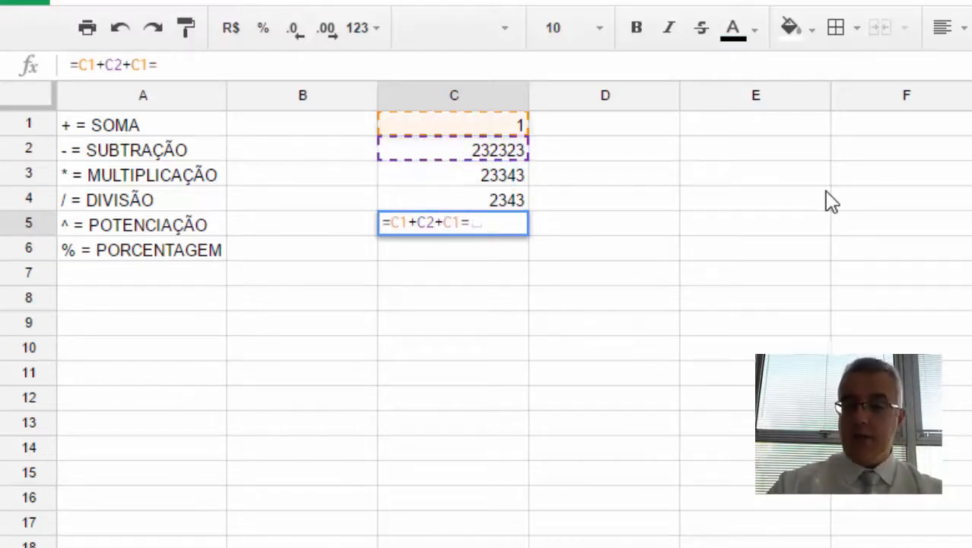
key("BackSpace")
key("Home")
type("=")
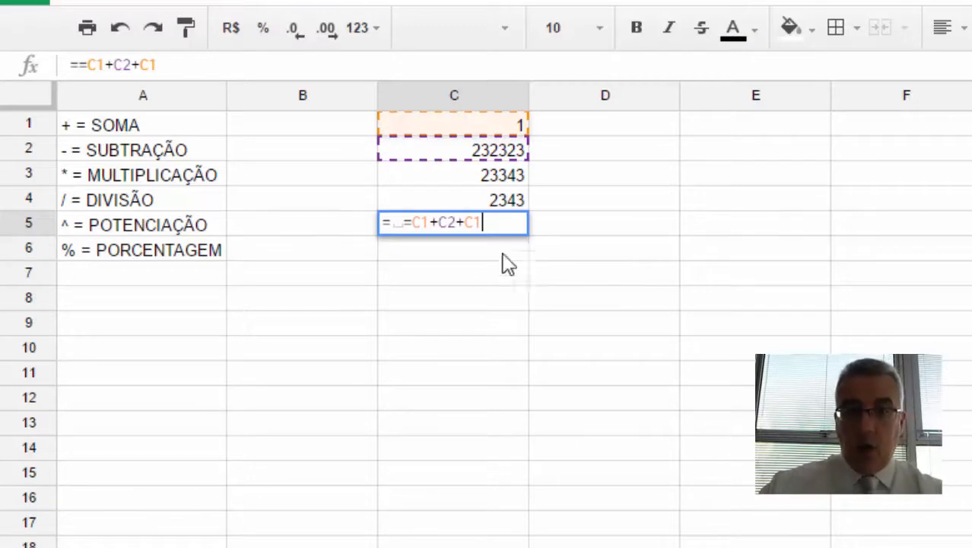
left_click(403, 221)
key("ctrl+a")
key("BackSpace")
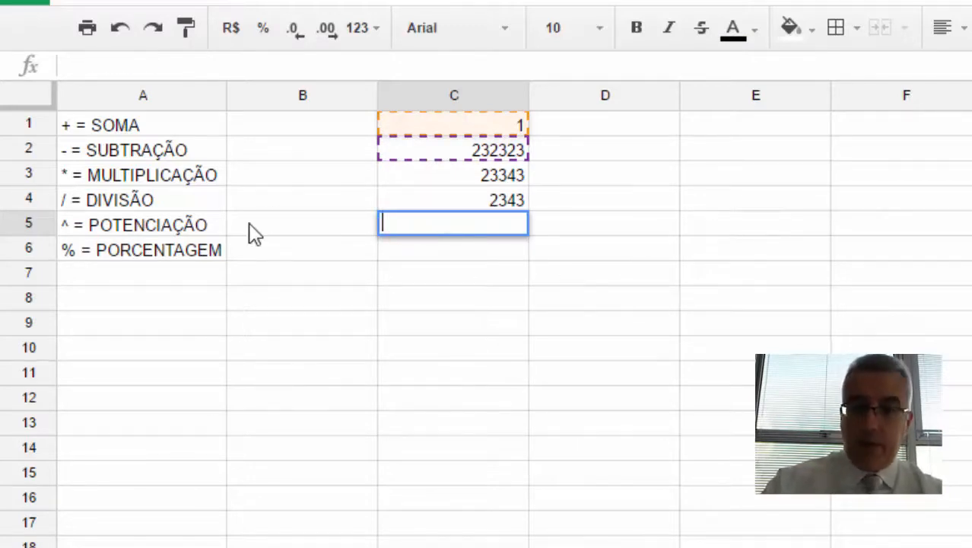
key("Escape")
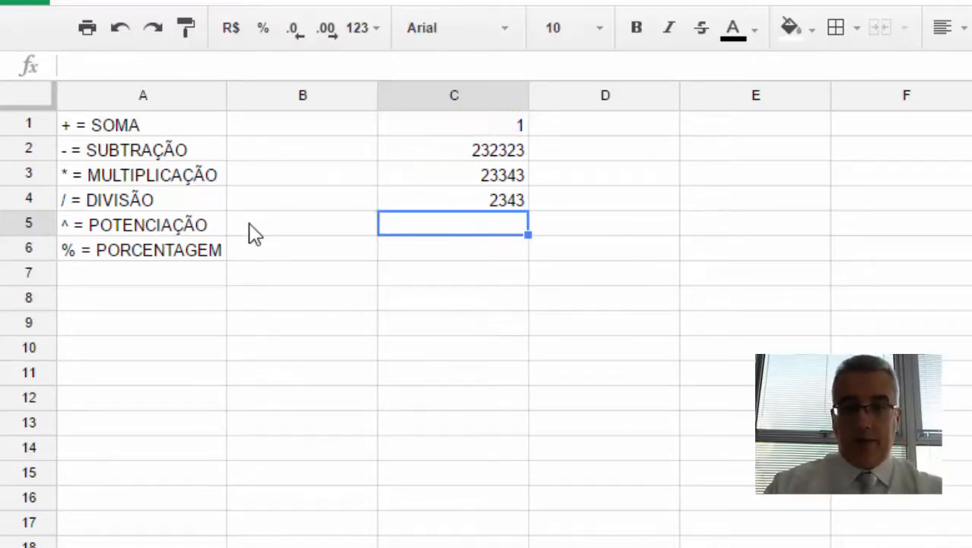
Build the formula =C1+C2+C3+C4 in C5, choosing each reference by moving through the cells above it.
type("=")
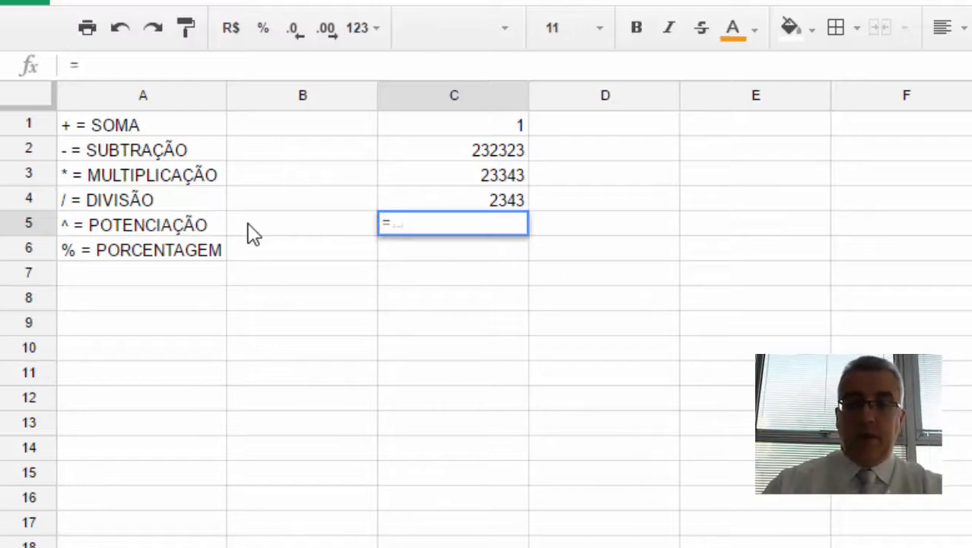
key("Up")
key("Up")
key("Up")
key("Up")
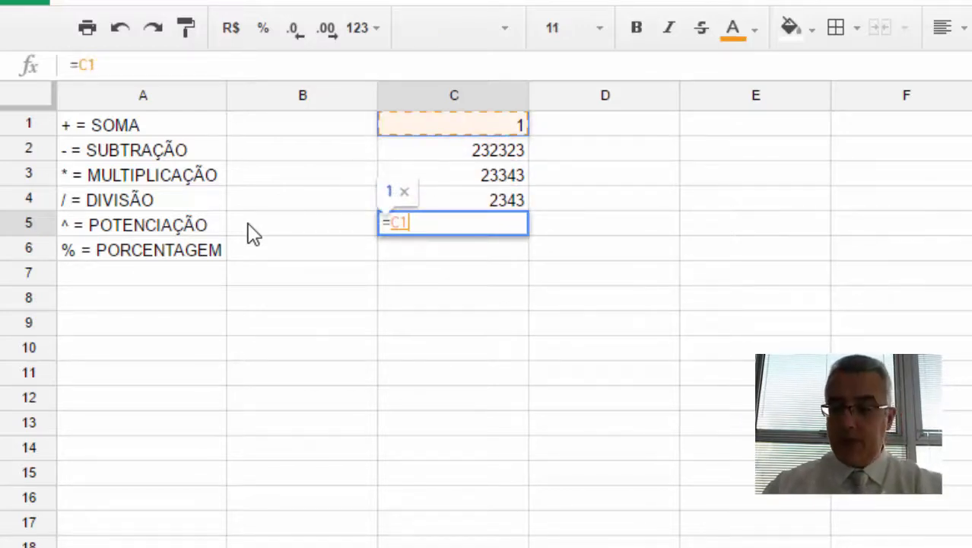
type("+")
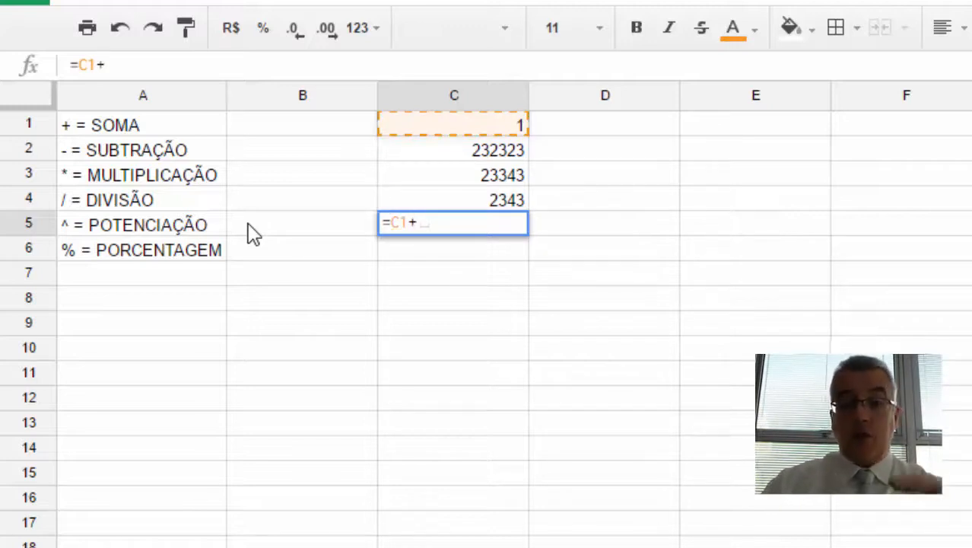
key("Up")
key("Up")
key("Up")
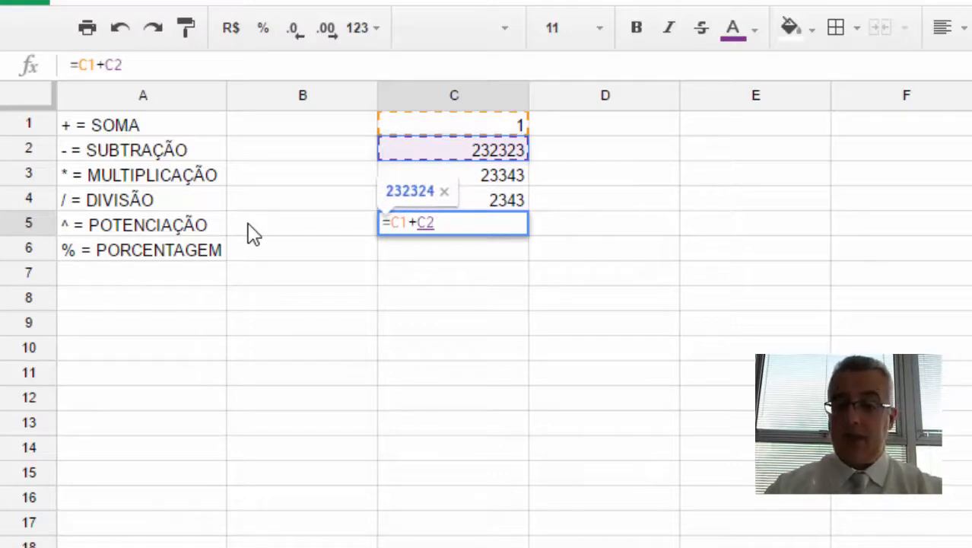
type("+")
key("Up")
key("Up")
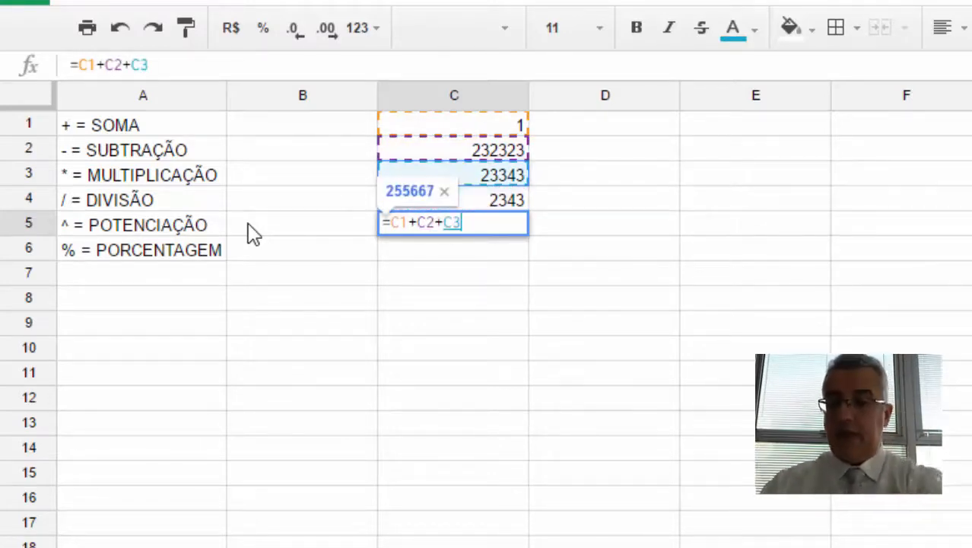
type("+")
key("Up")
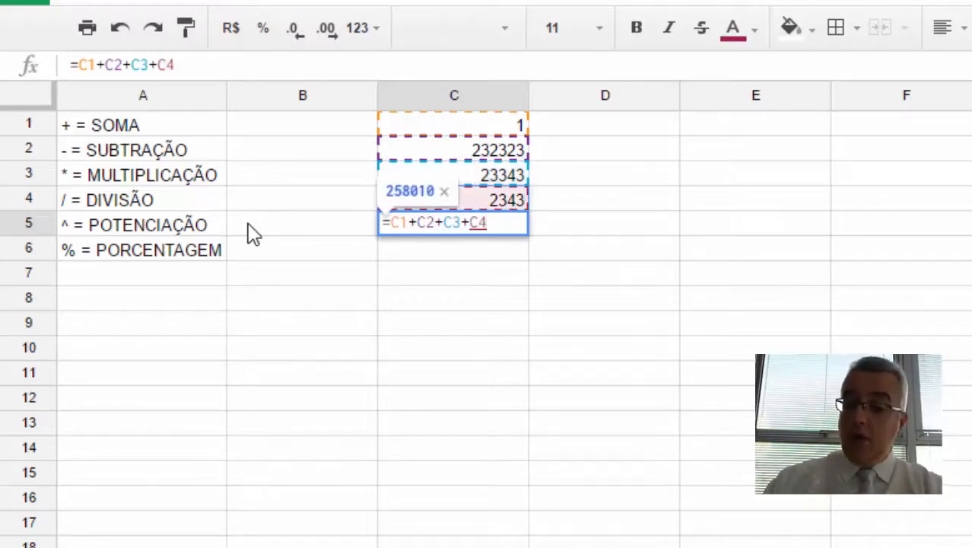
Move the formula's last reference through empty cells such as E4, F6 and F4, and return it to C4.
key("Right")
key("Right")
key("Right")
key("Left")
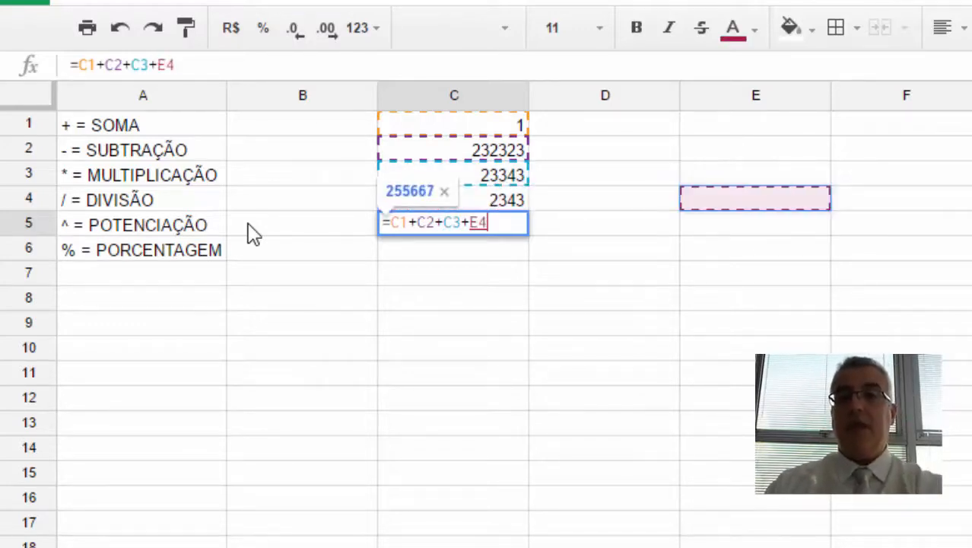
key("Down")
key("Down")
key("Right")
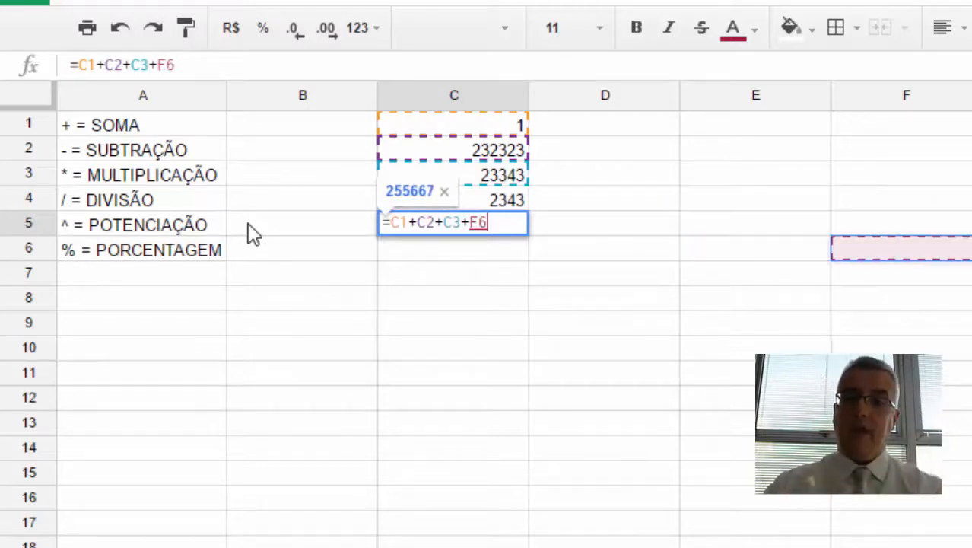
key("Left")
key("Left")
key("Up")
key("Up")
key("Right")
key("Right")
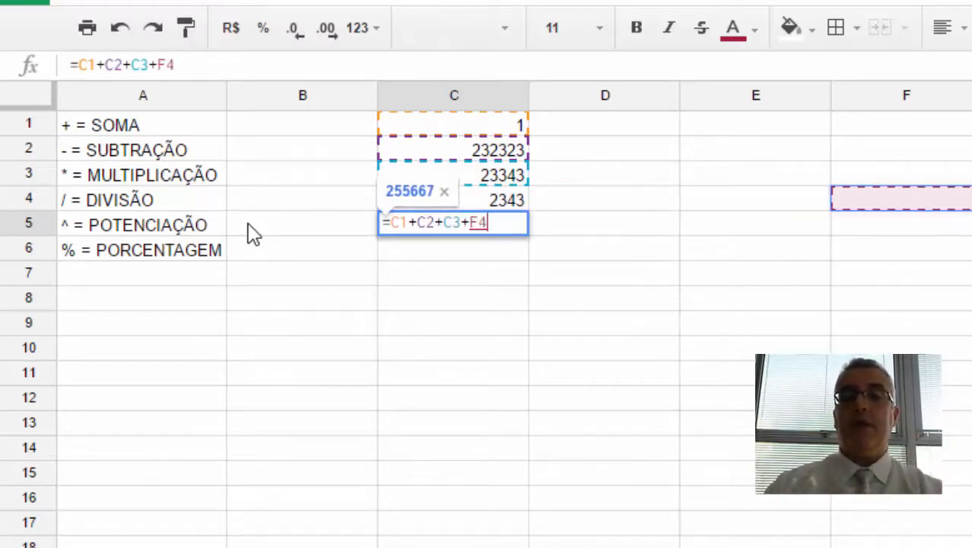
key("Down")
key("Up")
key("Left")
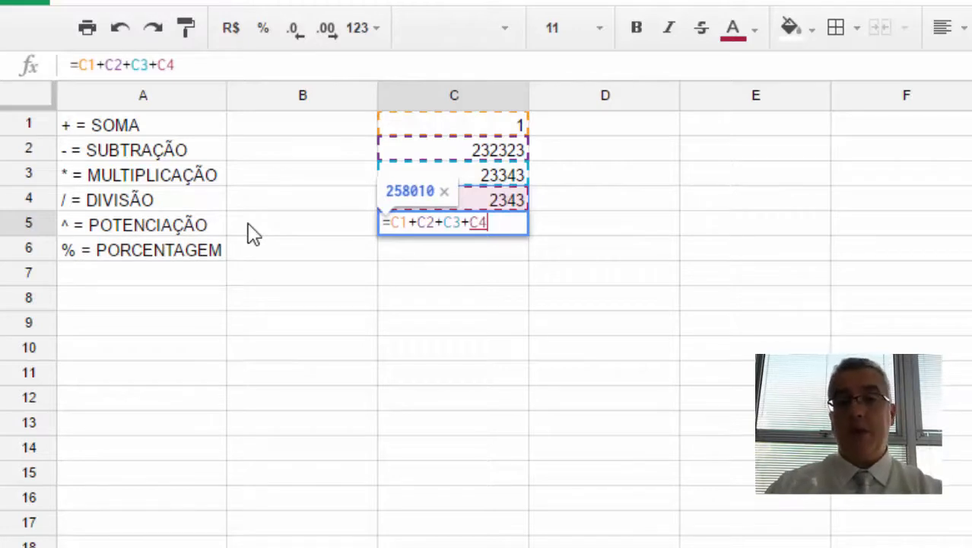
Commit the sum formula in C5, reselect the cell and clear it.
key("Return")
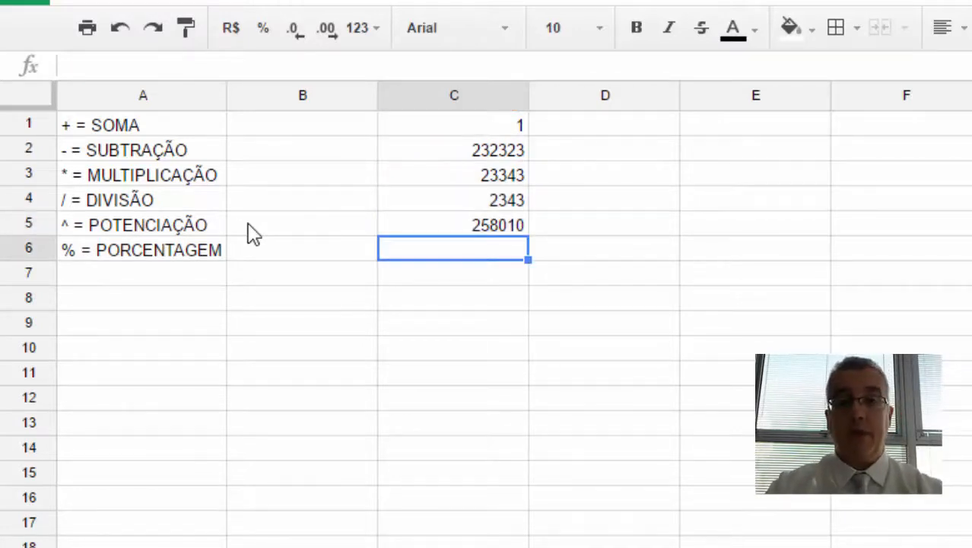
key("Up")
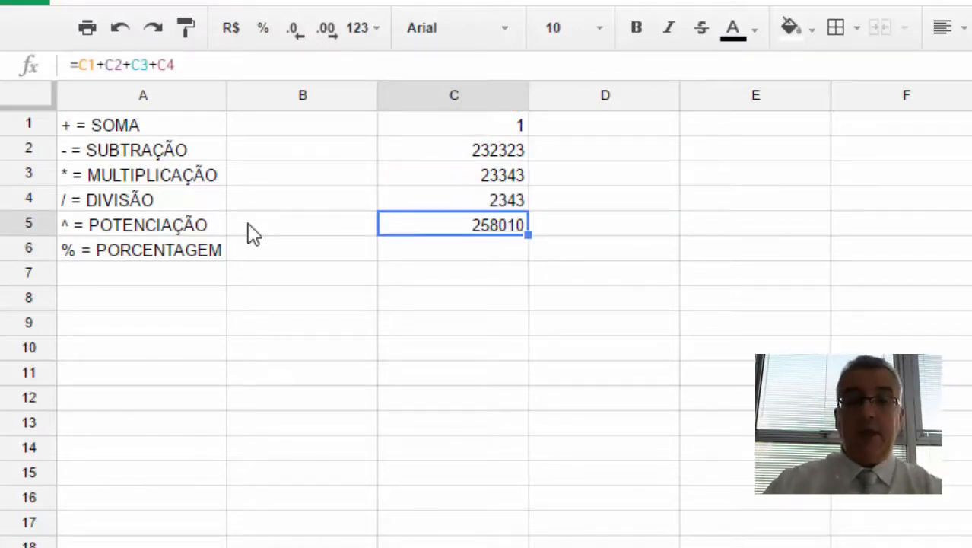
key("Delete")
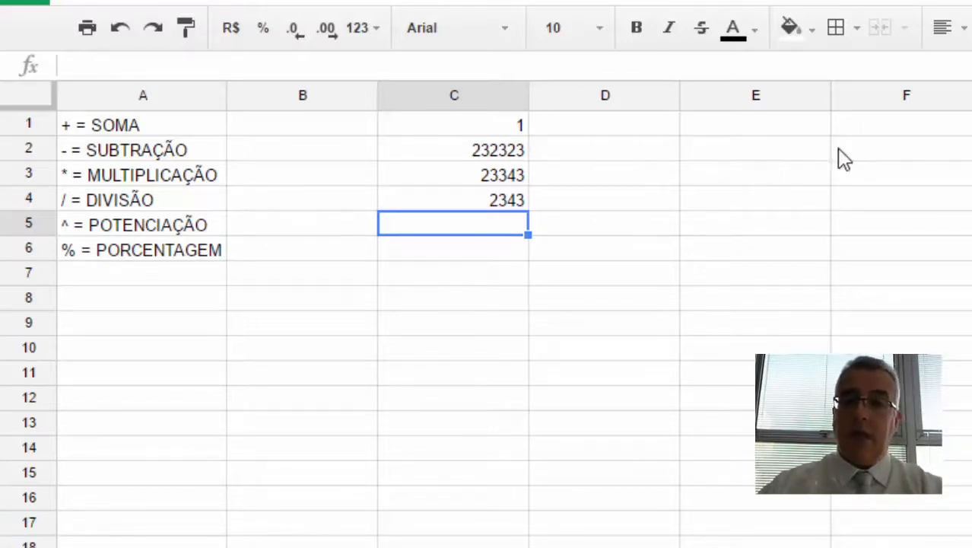
Start a formula in F1 by picking cell C1 as its first reference.
left_click(930, 129)
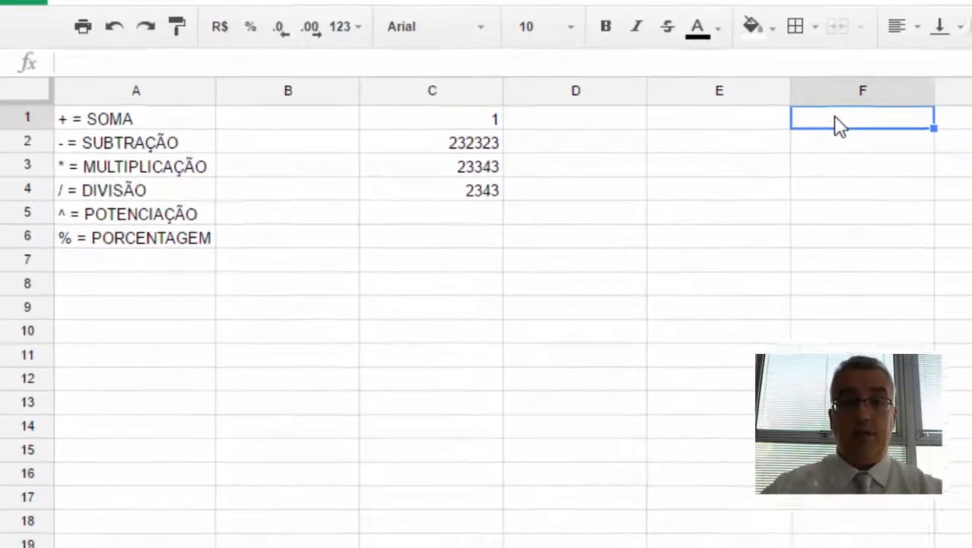
type("=")
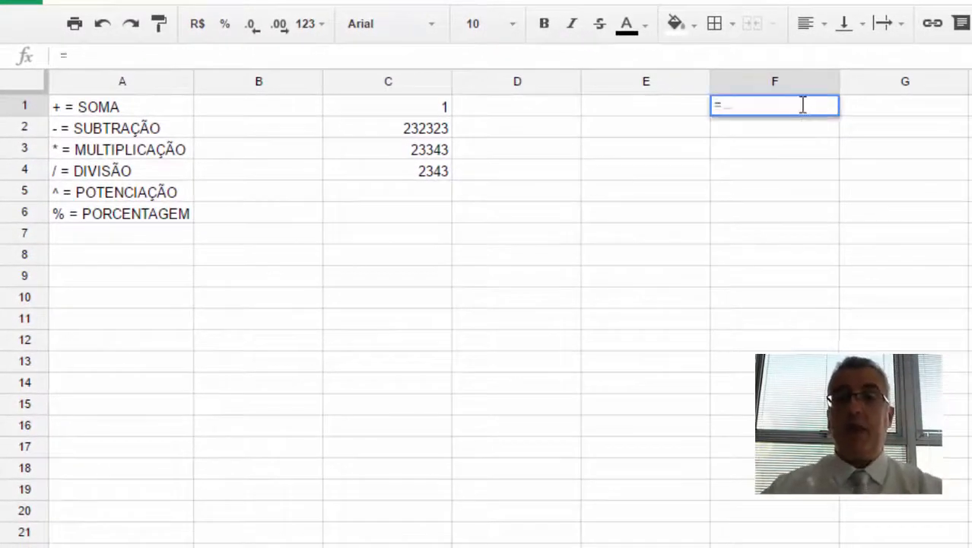
left_click(398, 110)
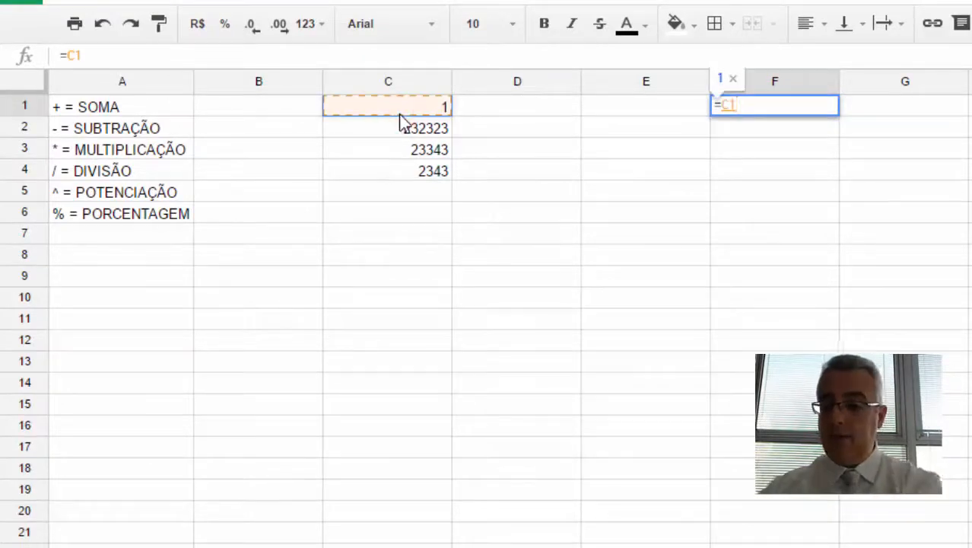
type("=")
left_click(406, 130)
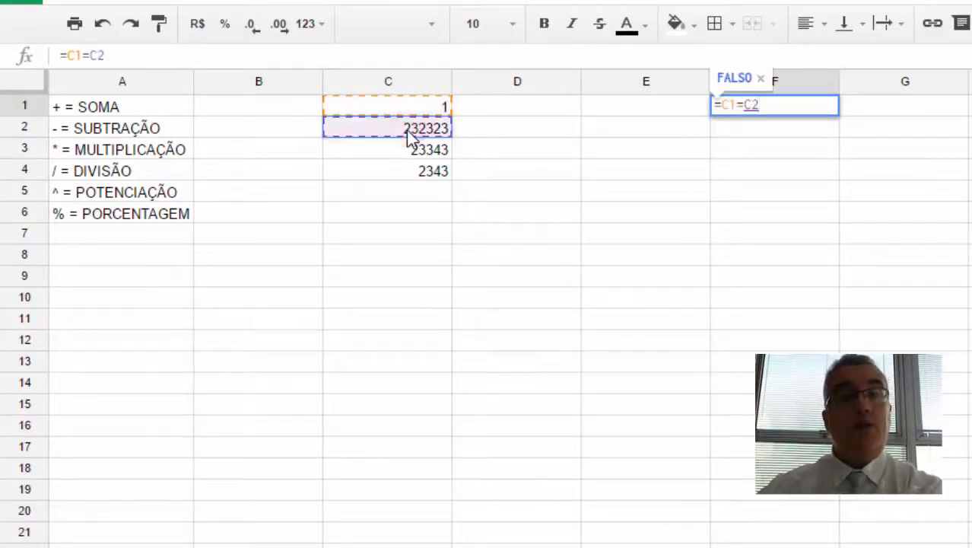
key("Up")
type("=")
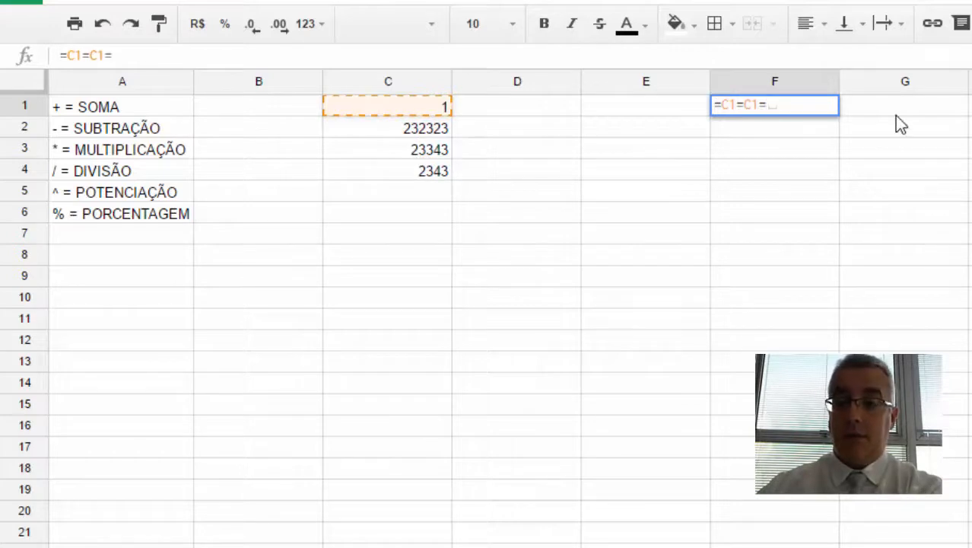
key("BackSpace")
key("BackSpace")
key("BackSpace")
key("BackSpace")
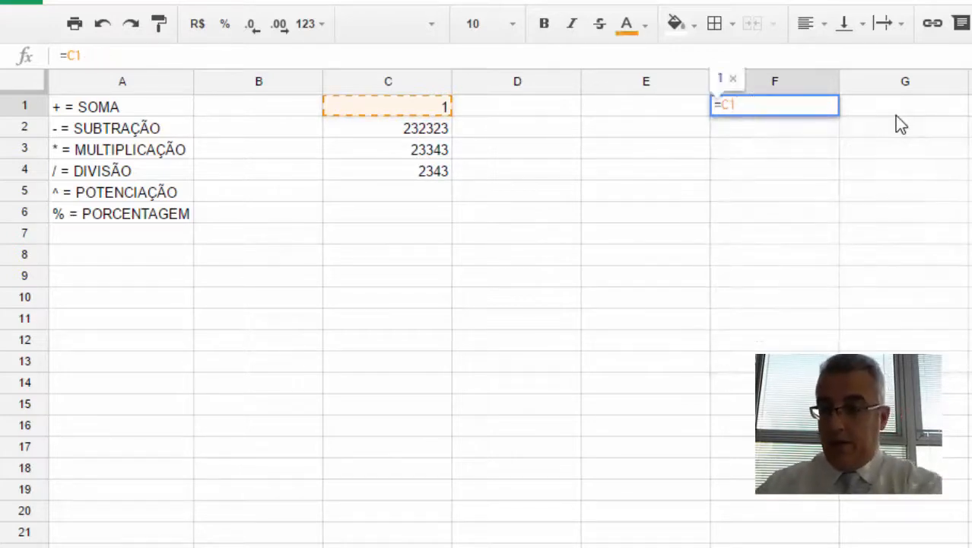
Complete the F1 formula as =C1+C2+C3+C4 by picking the remaining cells, and select F1 to show its formula.
type("+")
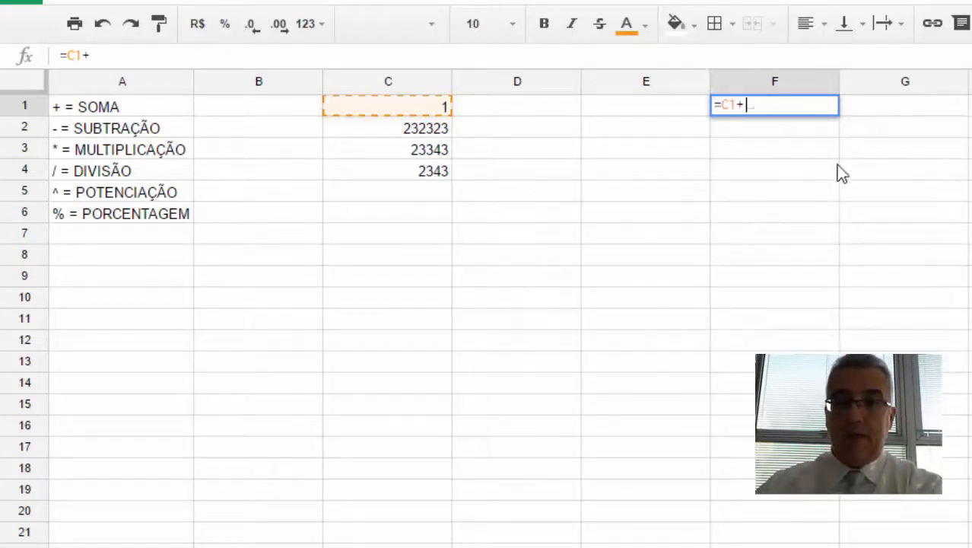
left_click(432, 128)
type("+")
left_click(422, 150)
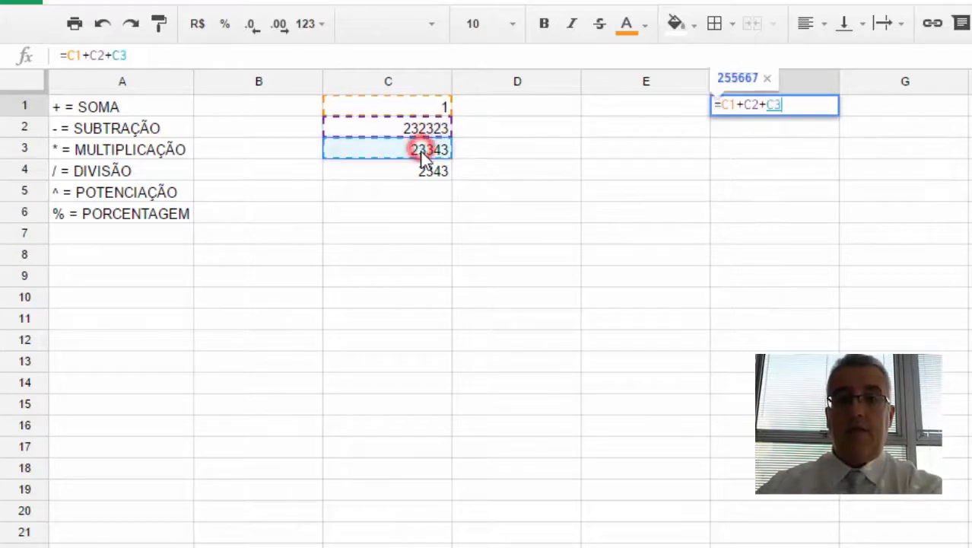
type("+")
left_click(420, 172)
key("Return")
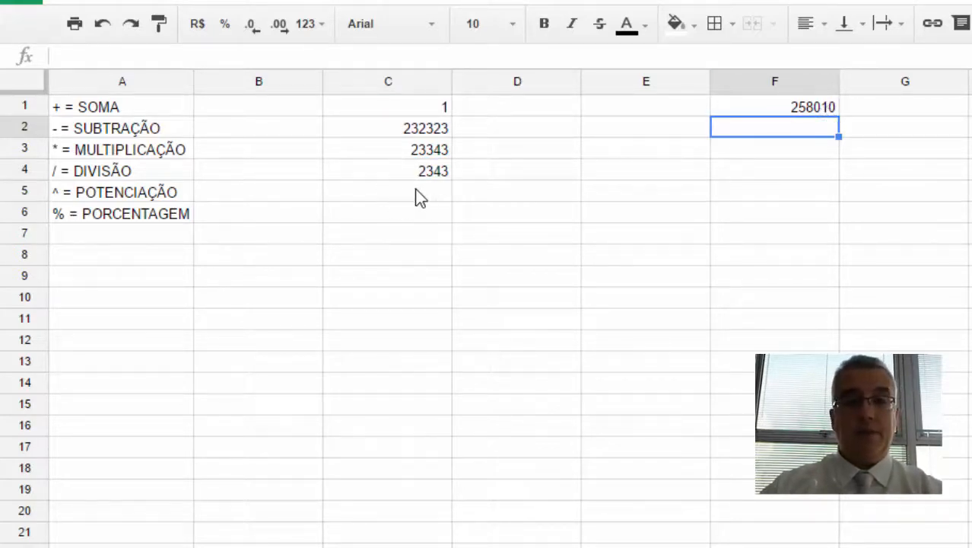
left_click(748, 111)
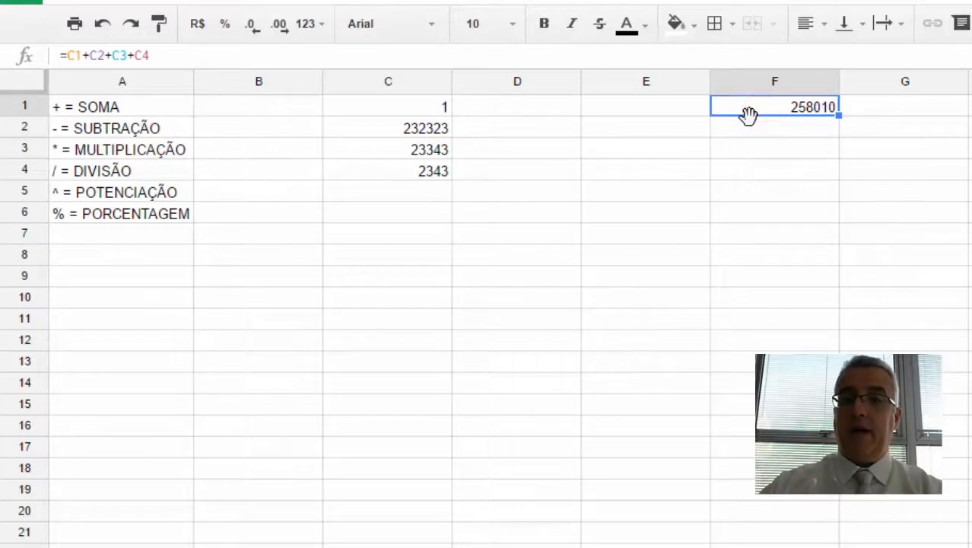
Move the sum formula from F1 to C5 and open the moved cell to check its references, leaving it as is.
left_click_drag(748, 114, 445, 204)
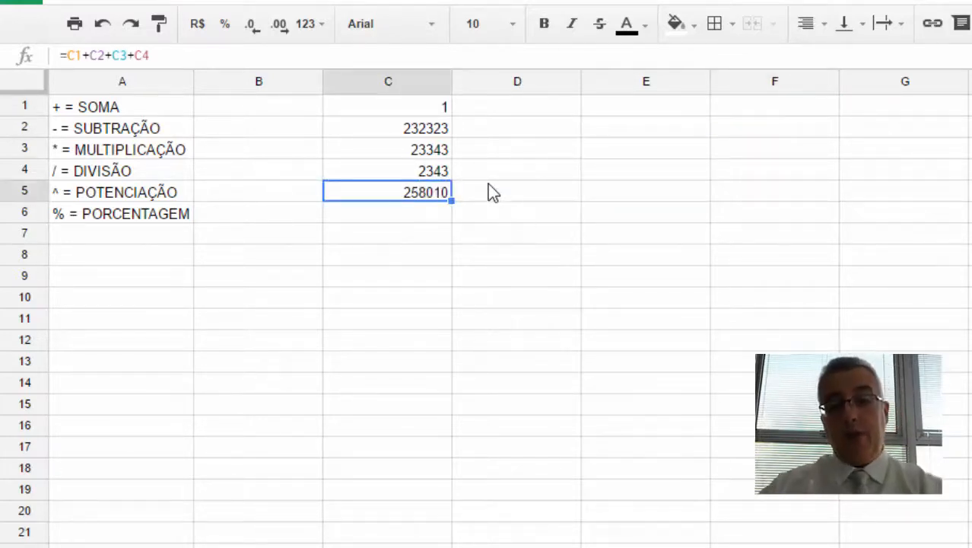
double_click(420, 199)
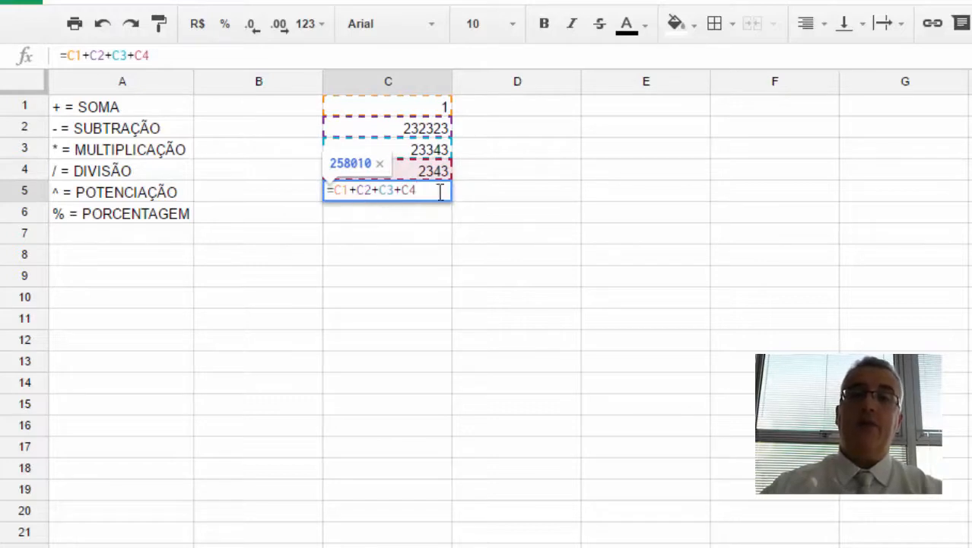
key("Escape")
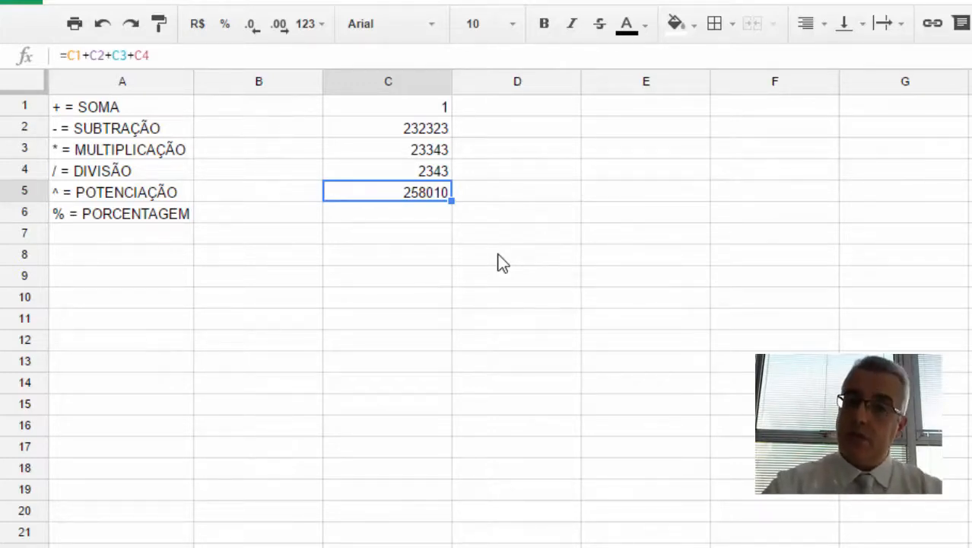
Examine the numbers in C1 to C4 that the C5 formula adds, stepping through and selecting the cells.
key("Down")
key("Up")
key("Up")
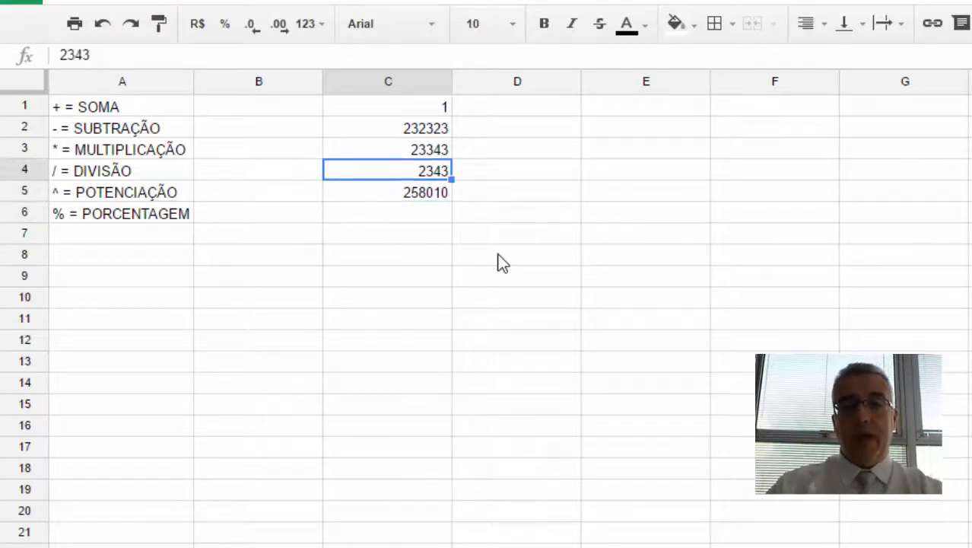
key("Up")
key("Up")
key("Up")
key("shift+Down")
key("shift+Down")
key("shift+Down")
key("Down")
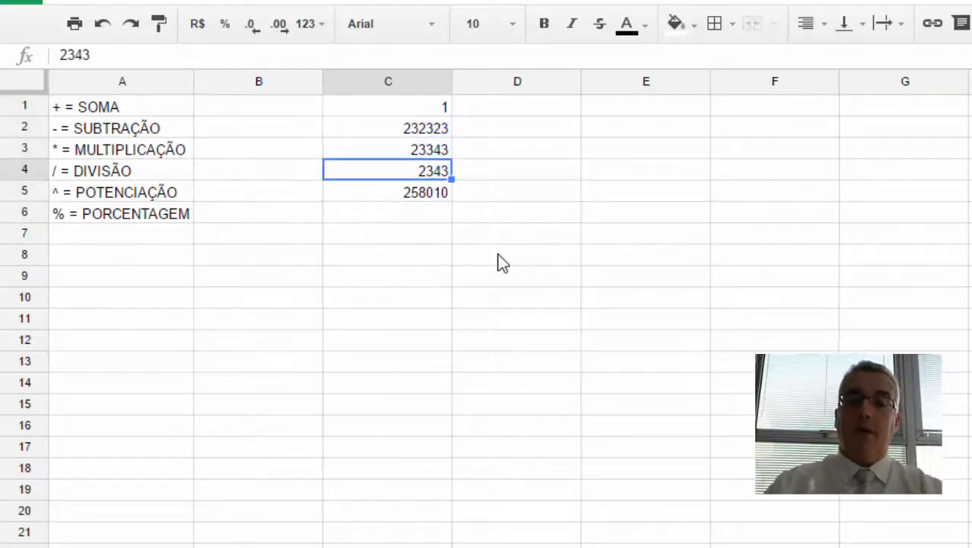
Enter the label Somatória in C6, below the sum.
key("Down")
key("Down")
type("sOMA")
key("BackSpace")
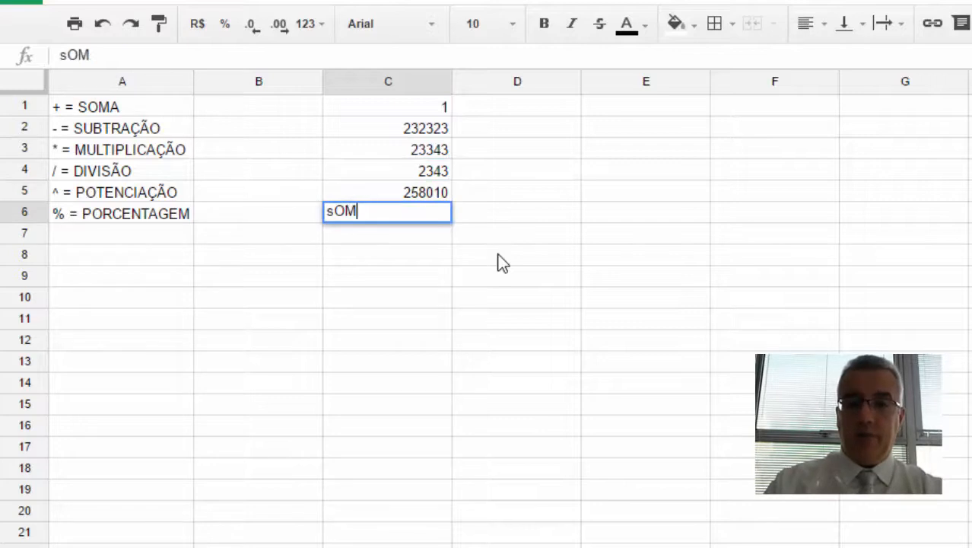
key("BackSpace")
key("BackSpace")
key("BackSpace")
type("Somats")
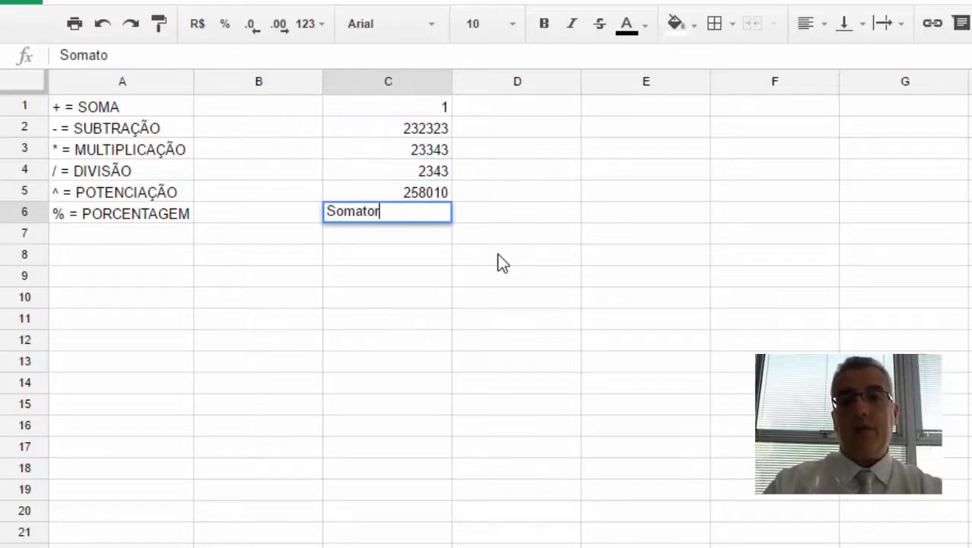
key("BackSpace")
type("ória")
key("Return")
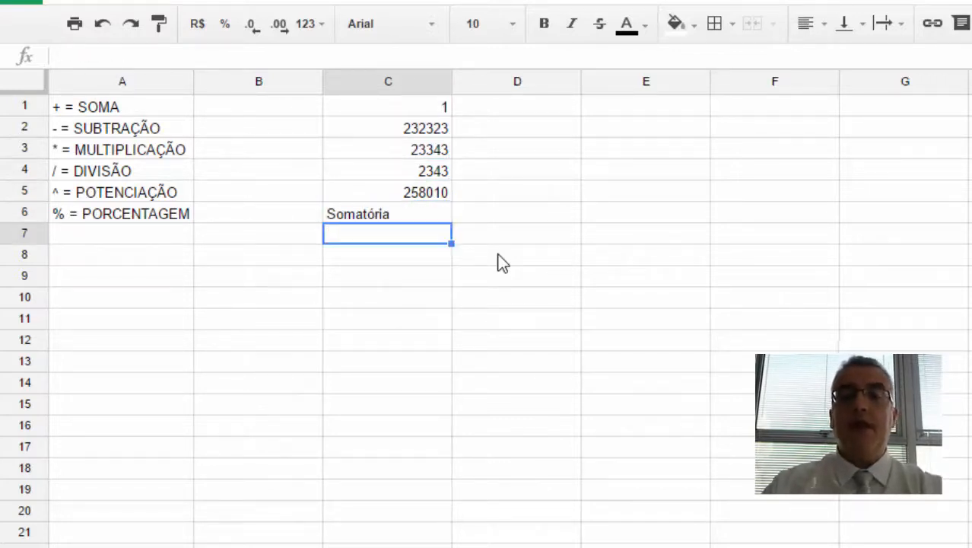
key("Up")
key("Up")
key("Right")
type("=fór")
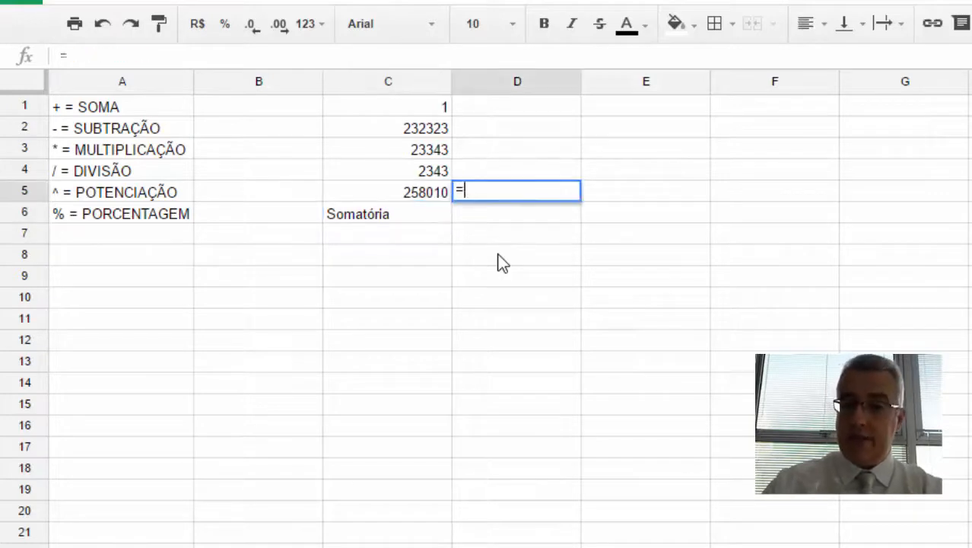
key("BackSpace")
key("BackSpace")
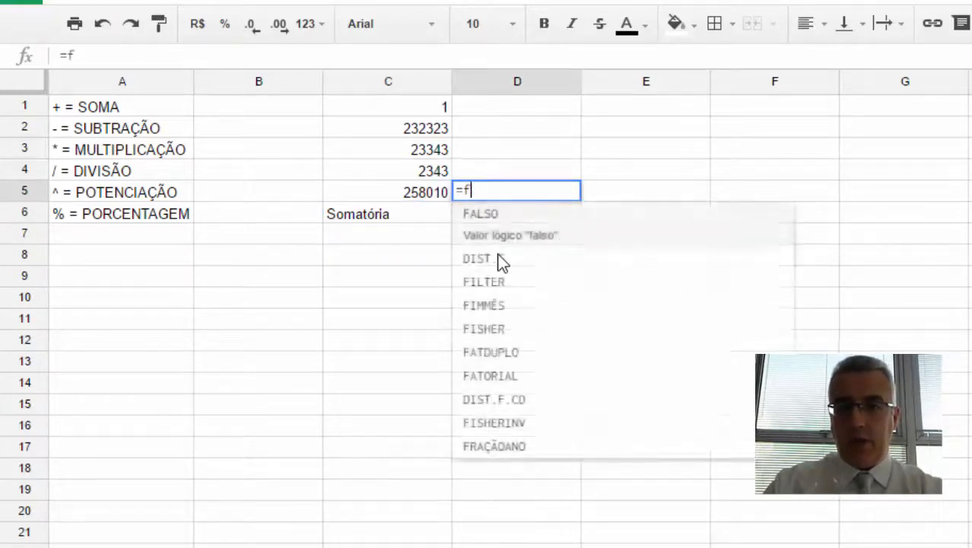
type("ormu")
key("BackSpace")
key("BackSpace")
key("BackSpace")
key("BackSpace")
key("BackSpace")
type("text")
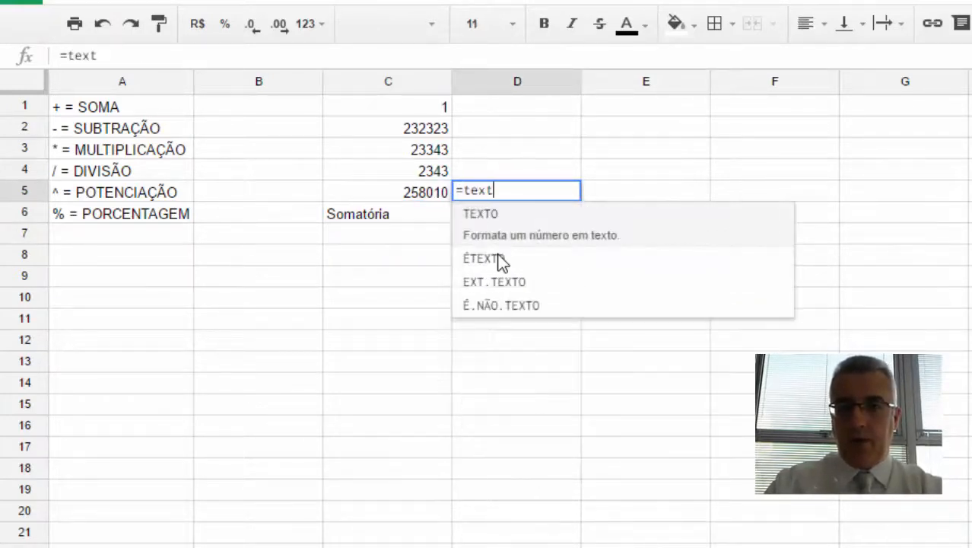
key("BackSpace")
key("BackSpace")
key("BackSpace")
key("BackSpace")
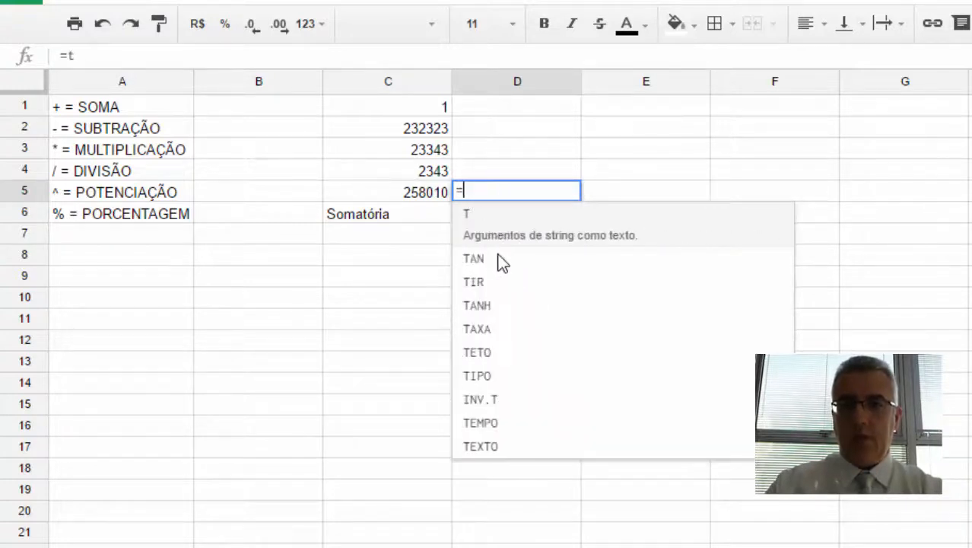
type("for")
key("BackSpace")
key("BackSpace")
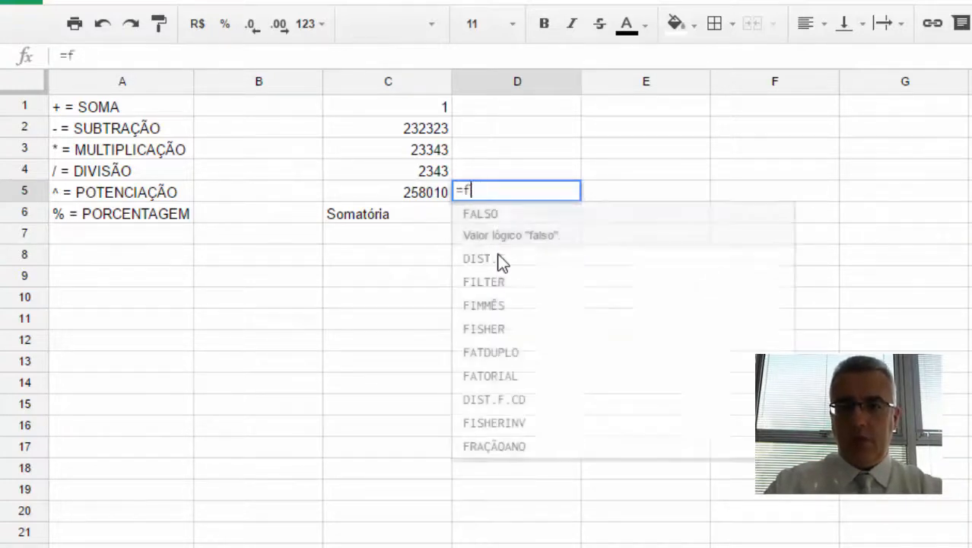
type("ór")
key("Escape")
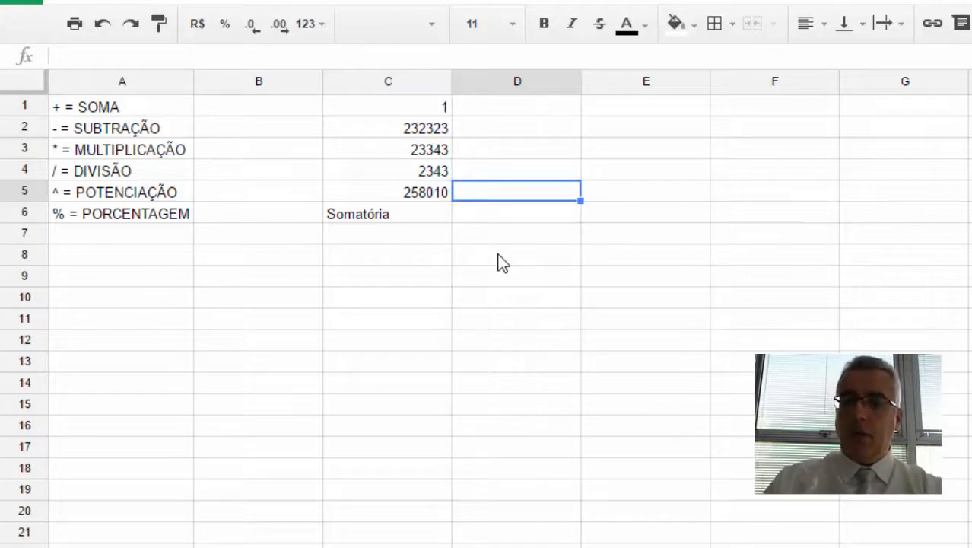
Copy the formula text from C5 and enter it in D5 as plain text, '=C1+C2+C3+C4.
key("Left")
key("Return")
key("ctrl+a")
key("ctrl+c")
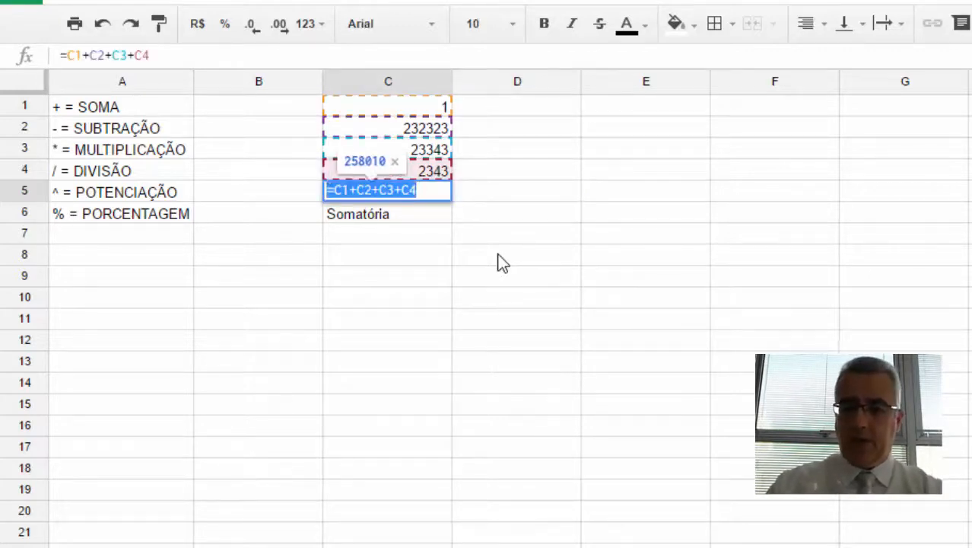
key("Escape")
key("Right")
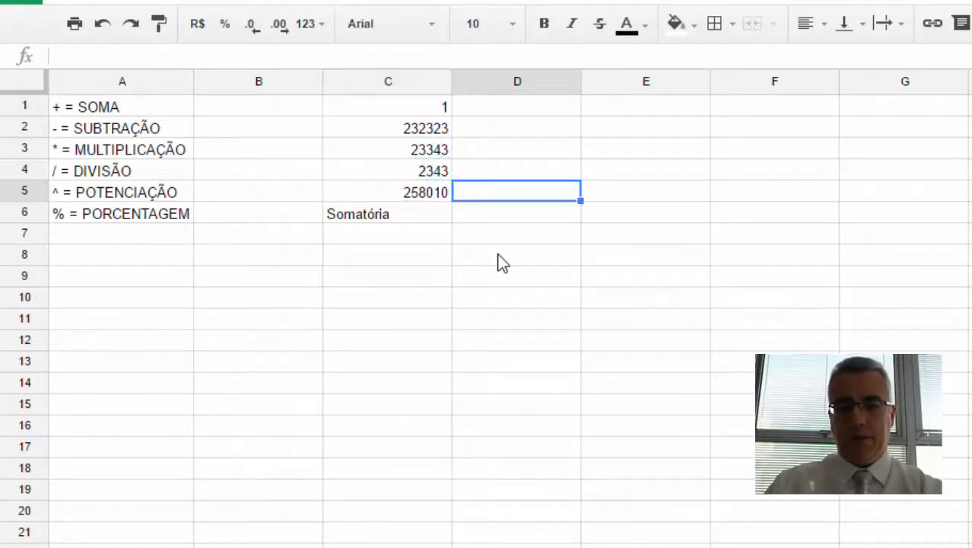
type("'")
key("ctrl+v")
key("Return")
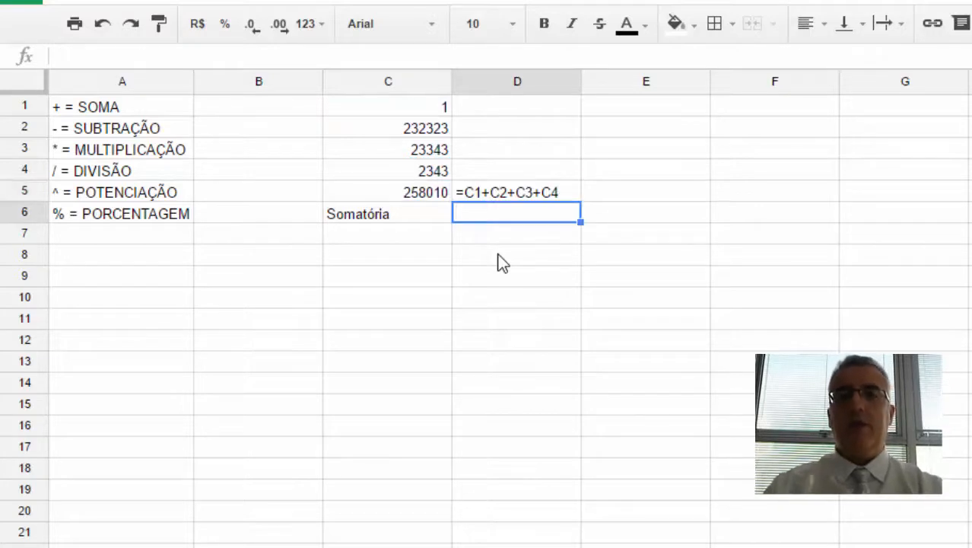
key("Up")
key("Left")
key("Right")
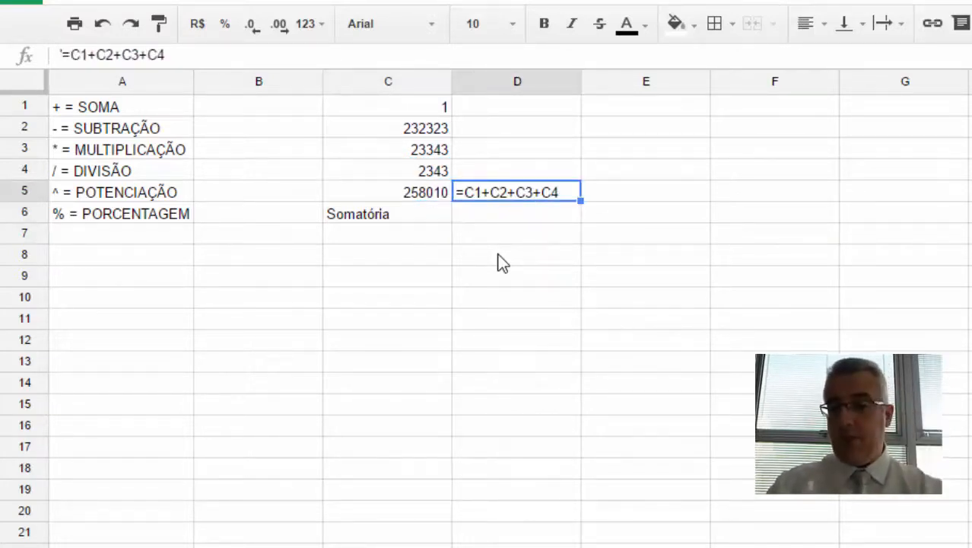
key("Down")
key("Down")
key("Down")
key("Up")
key("Up")
key("Right")
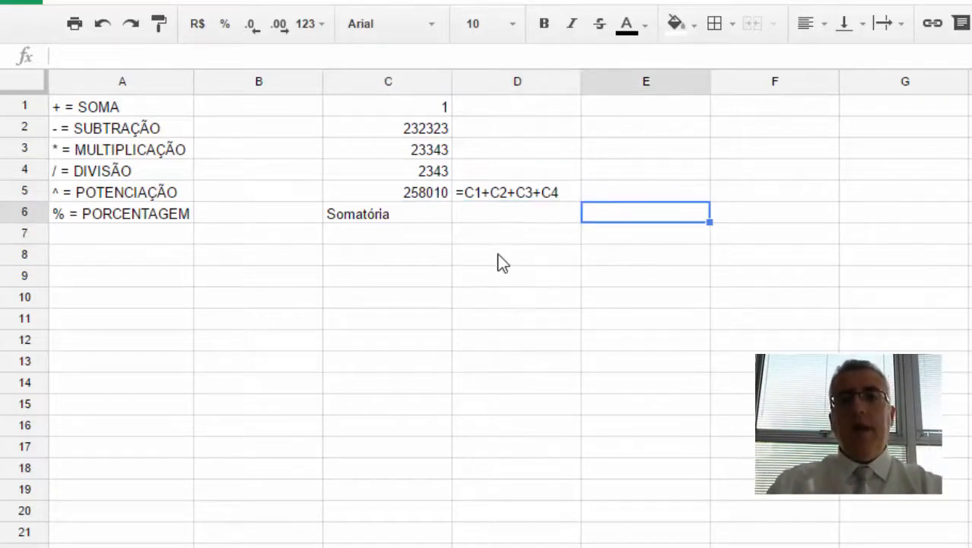
key("Right")
key("Down")
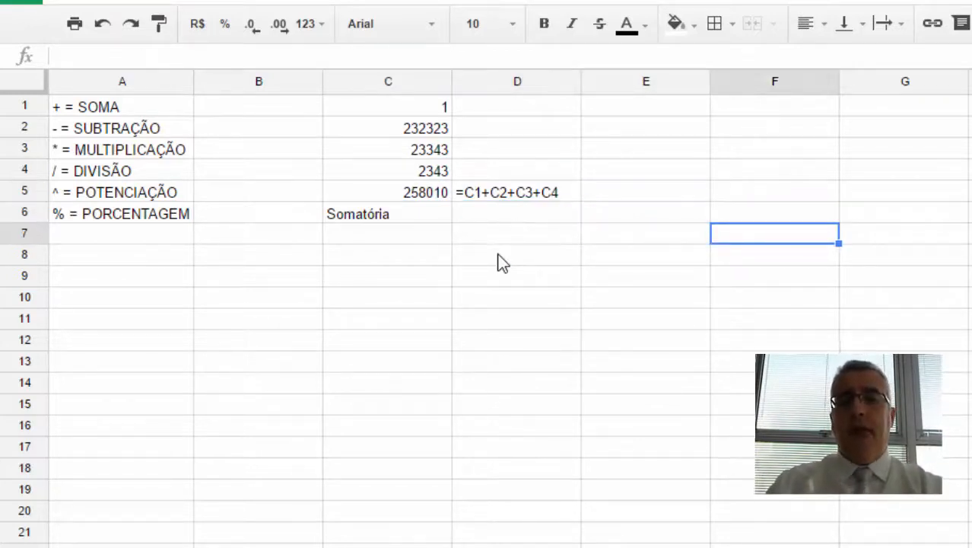
Enter the numbers 12090, 1777 and 456 in cells C8, C9 and C10.
key("Left")
key("Left")
key("Down")
key("Left")
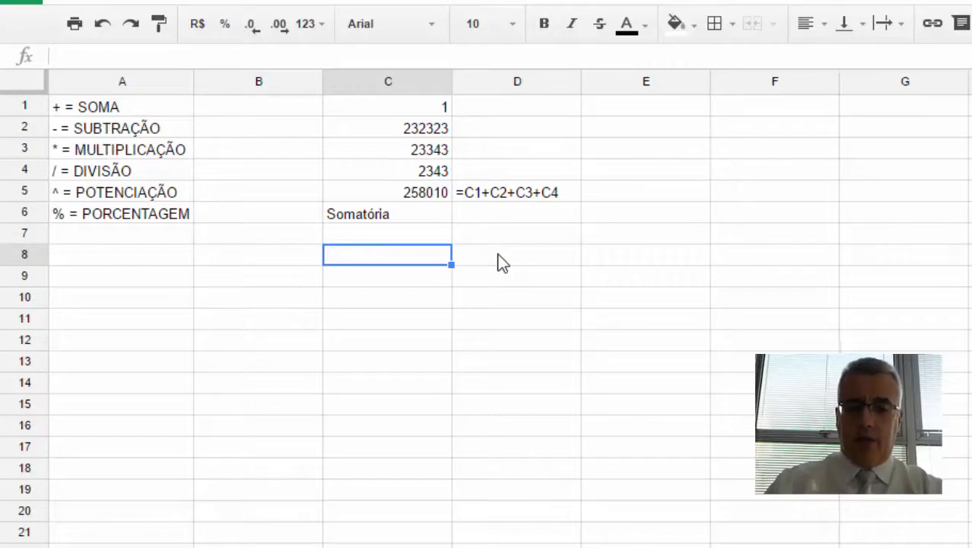
type("1209")
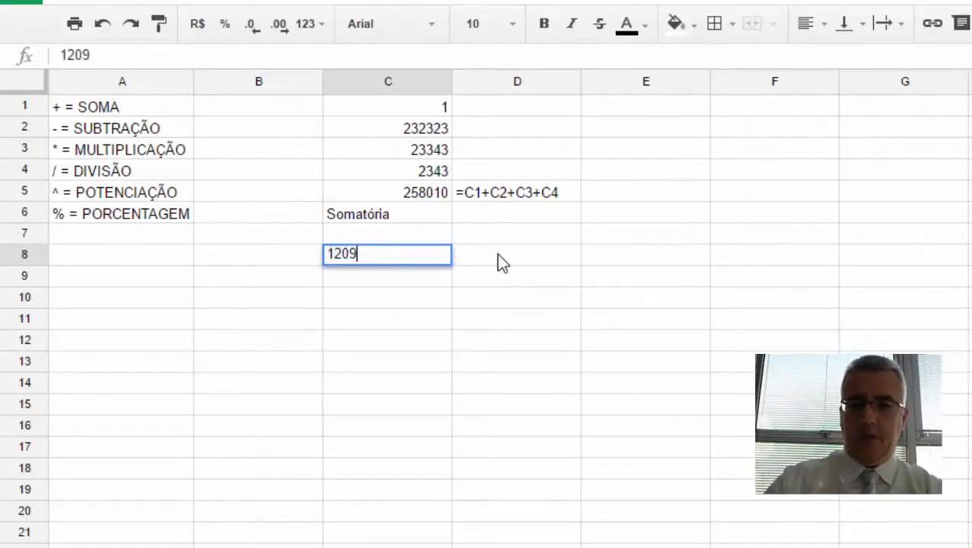
type("0")
key("Return")
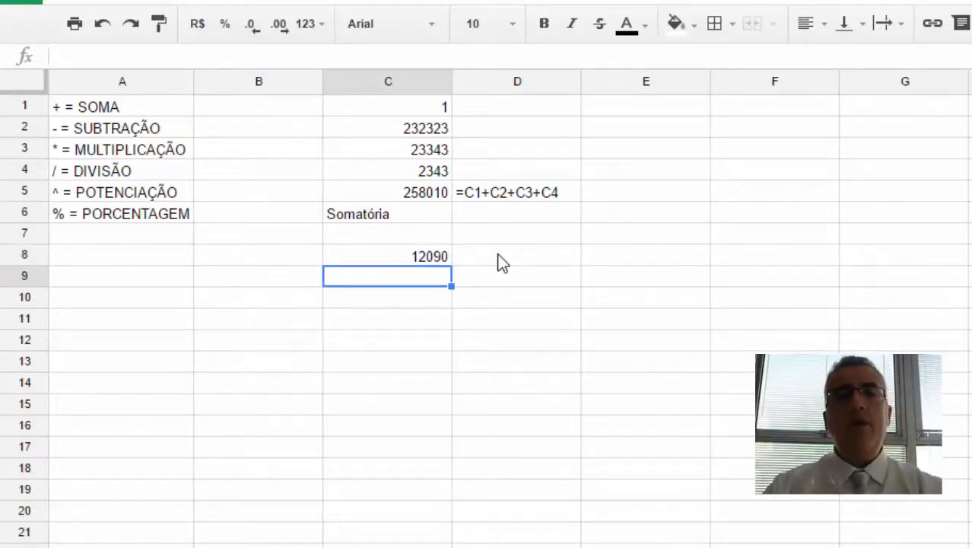
type("1777")
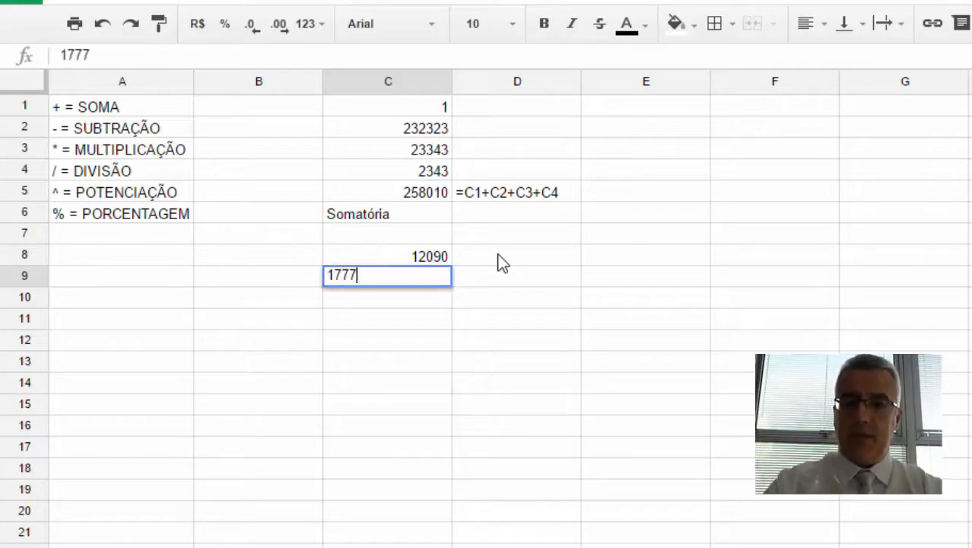
key("Return")
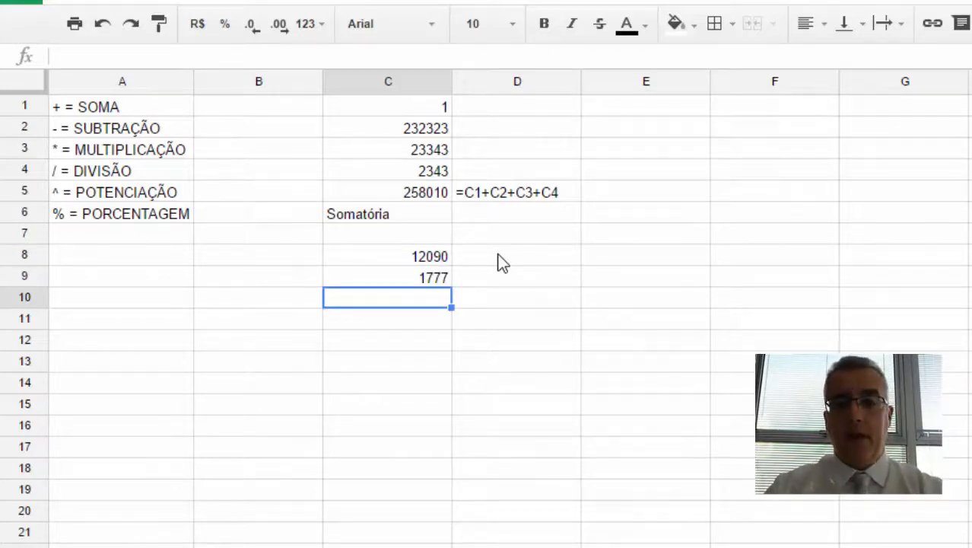
type("456")
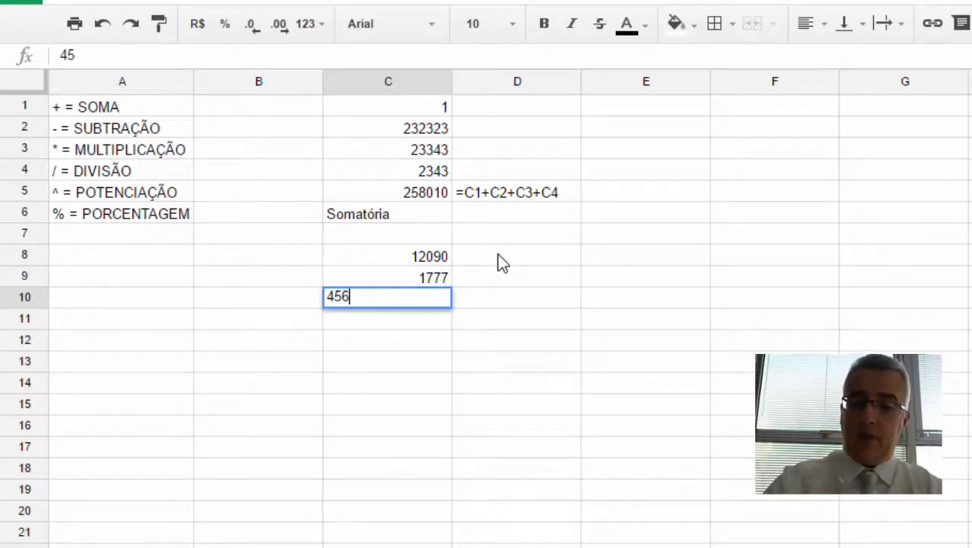
key("Return")
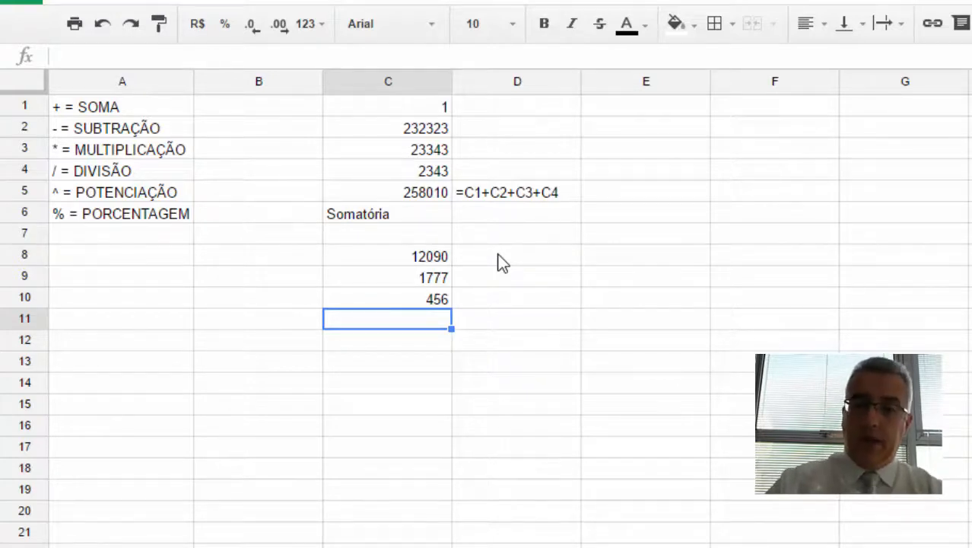
Enter the subtraction formula =C8-C9-C10 in C11, picking the three cells as references.
type("=")
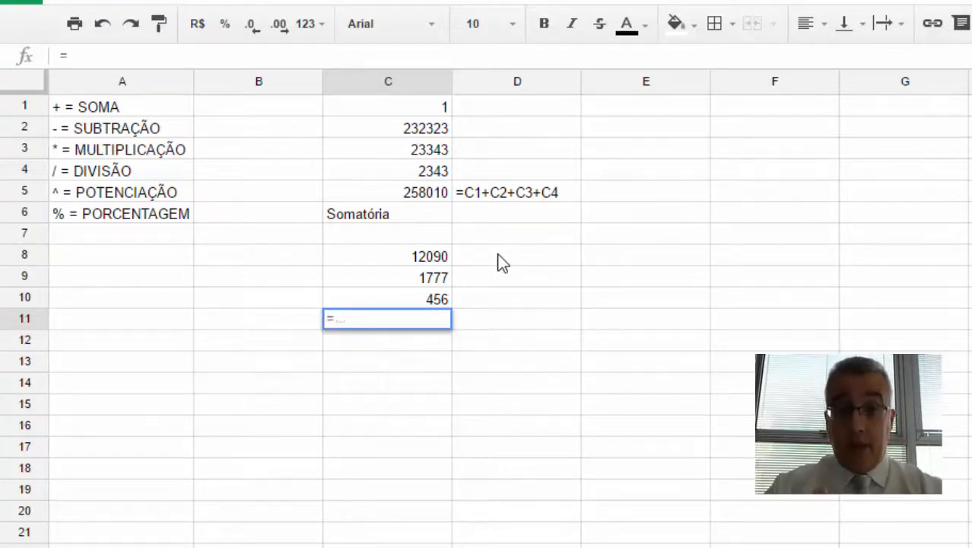
left_click(446, 251)
type("-")
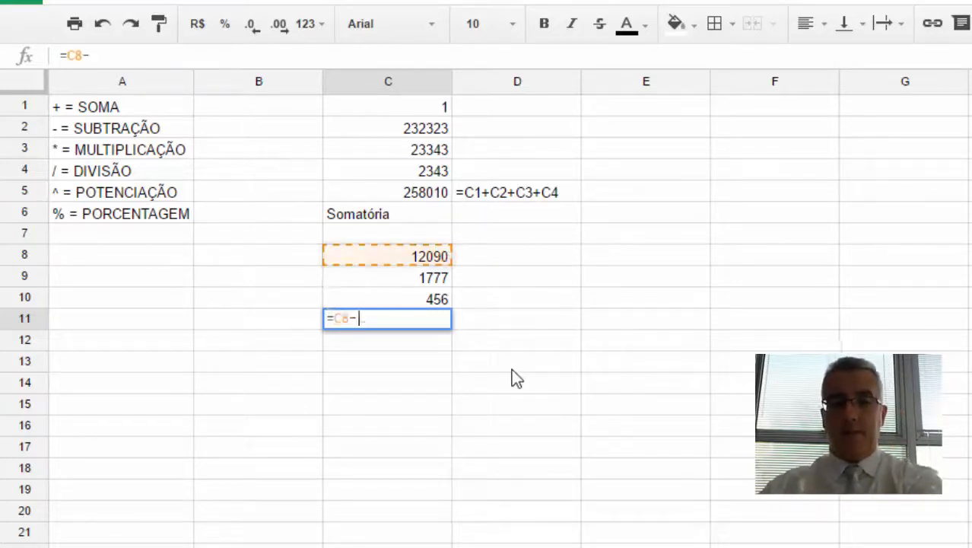
left_click(434, 276)
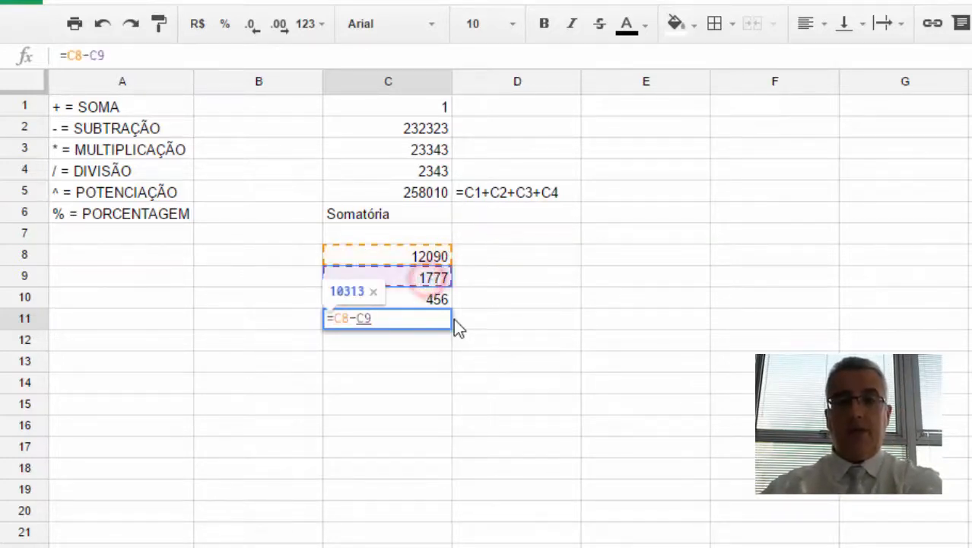
type("-")
left_click(438, 301)
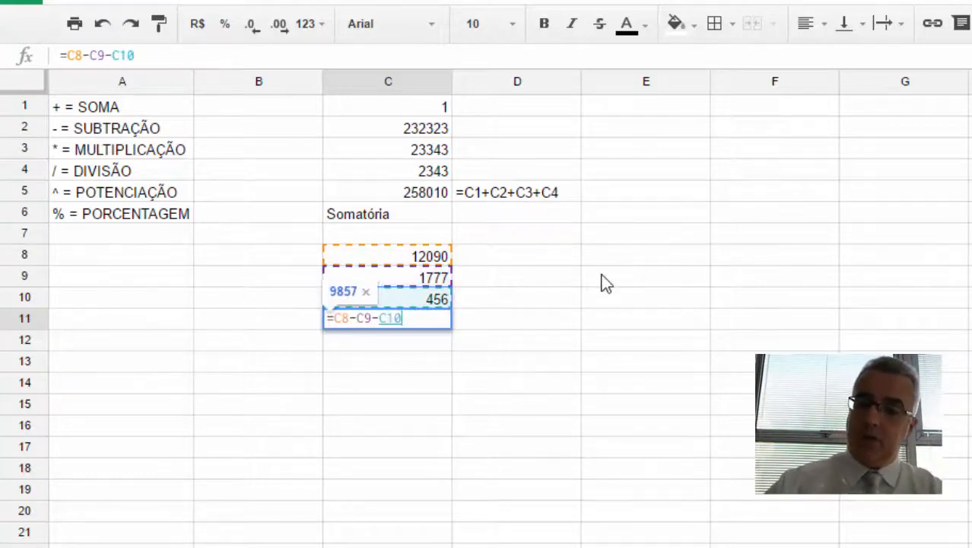
key("Return")
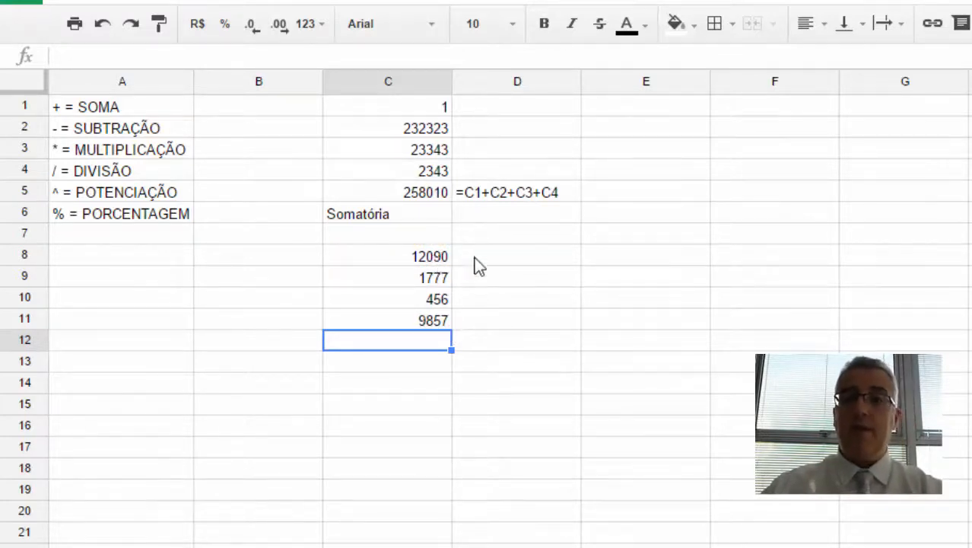
Copy the formula text from C11 and enter it in D11 as plain text, '=C8-C9-C10.
left_click(455, 275)
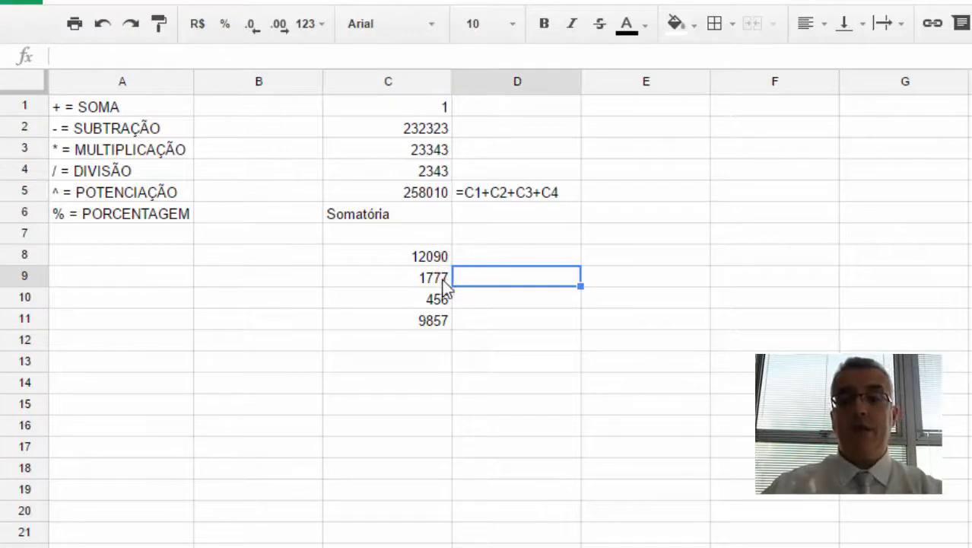
left_click(438, 319)
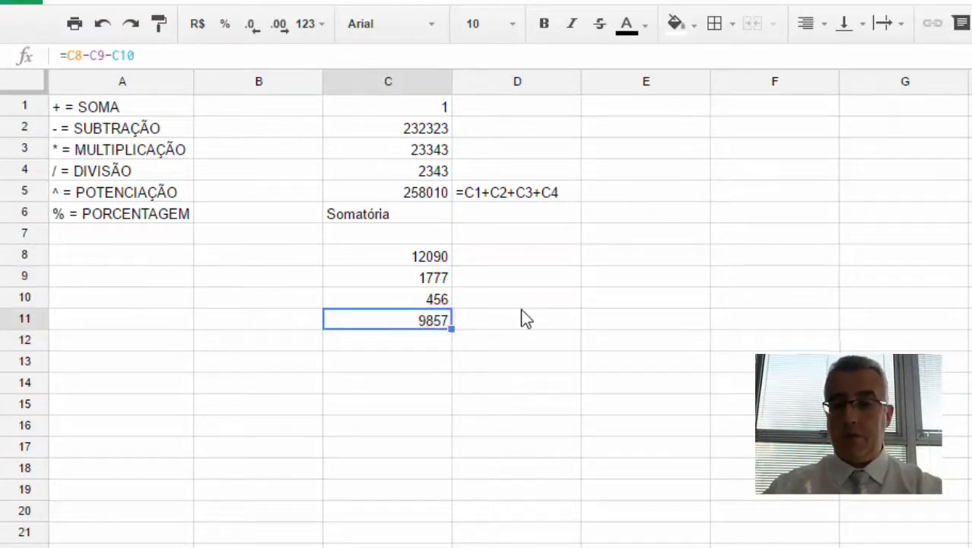
key("Return")
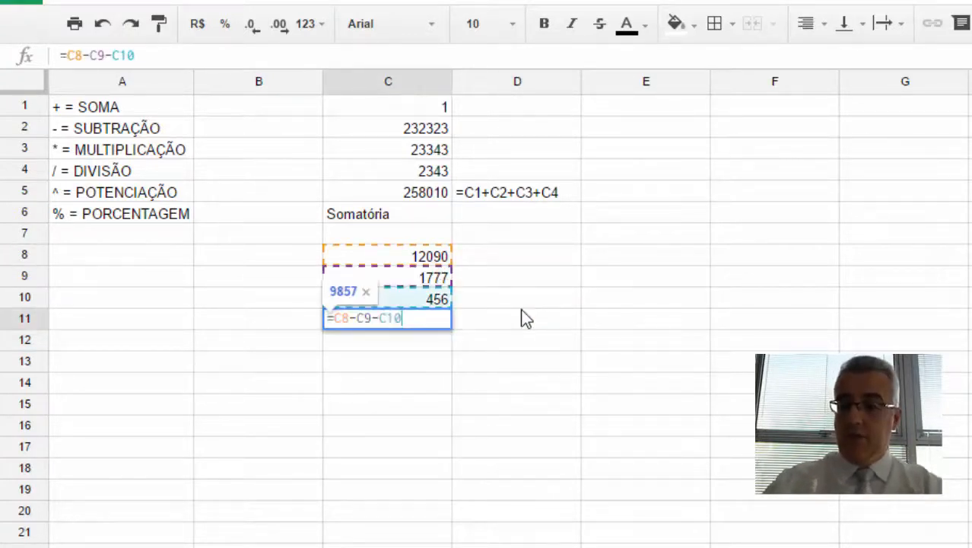
key("ctrl+a")
key("ctrl+c")
key("Escape")
left_click(522, 311)
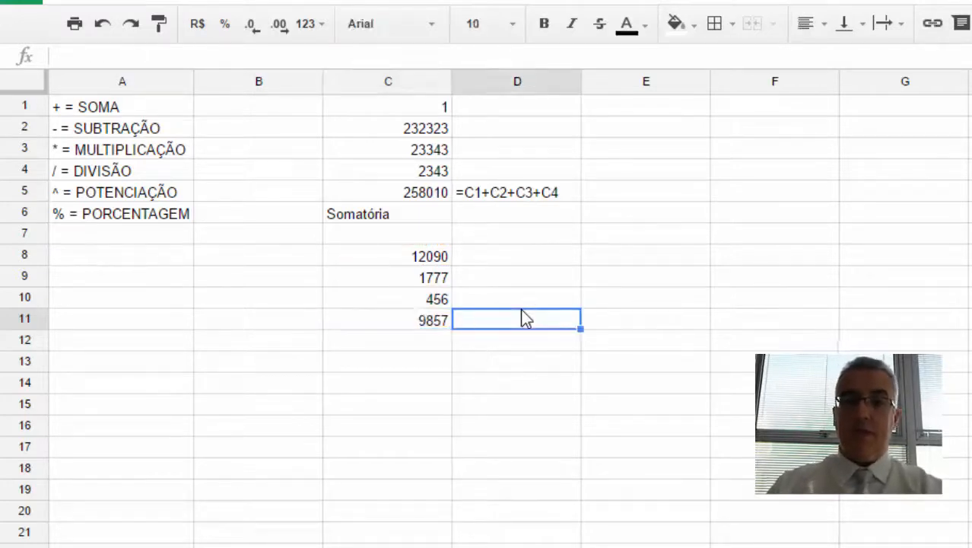
type("'")
key("ctrl+v")
key("Return")
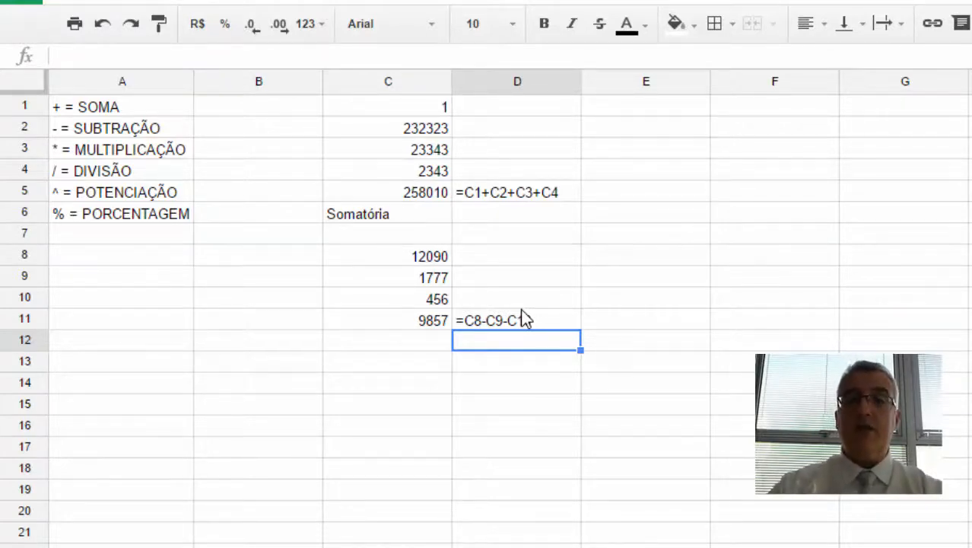
Enter the numbers 12090, 1777, 456, 789, 10 and 90 in cells C13 through C18.
key("Left")
key("Down")
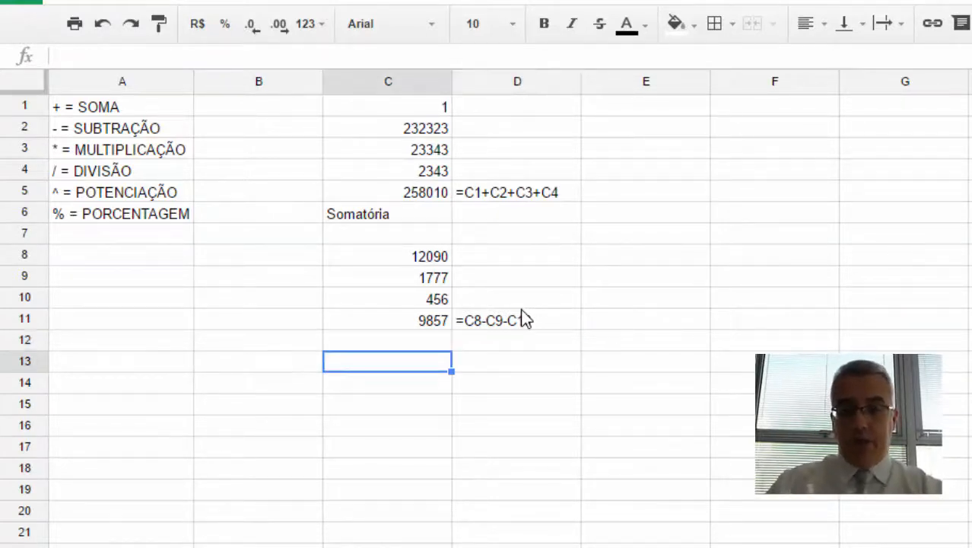
type("12090")
key("Return")
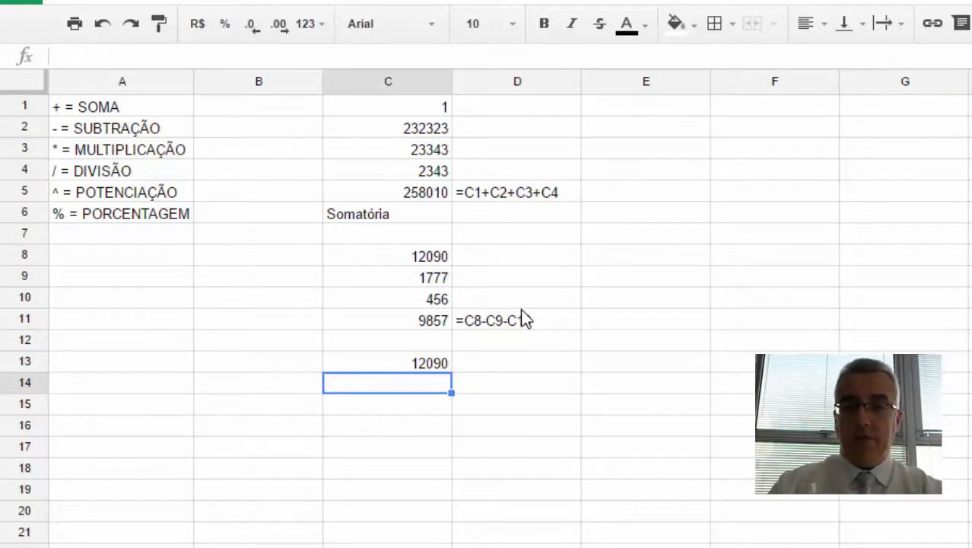
type("1777")
key("Return")
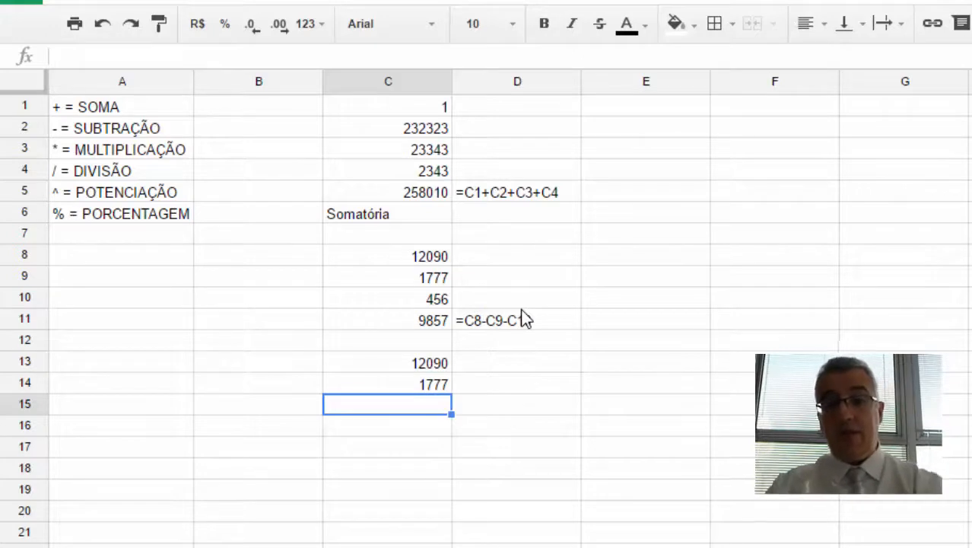
type("456")
key("Return")
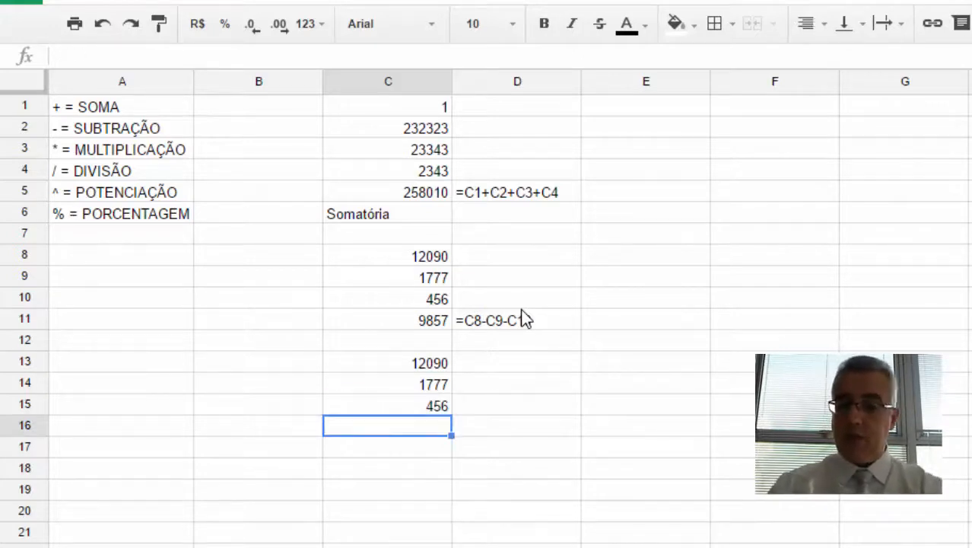
type("789")
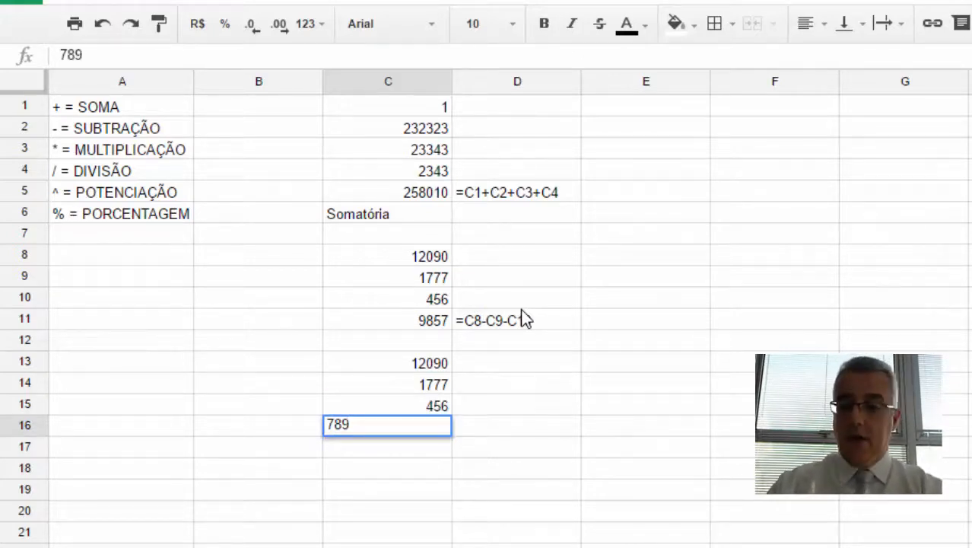
key("Return")
type("10")
key("Return")
type("90")
key("Return")
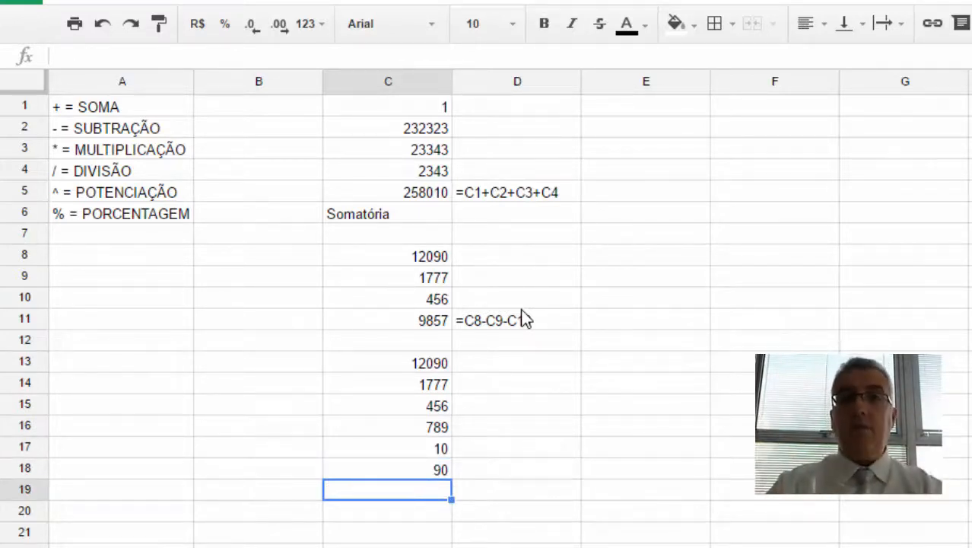
Enter the formula =C13-soma(C14:C18) in C19, picking C13 and the range C14:C18 as references.
type("=")
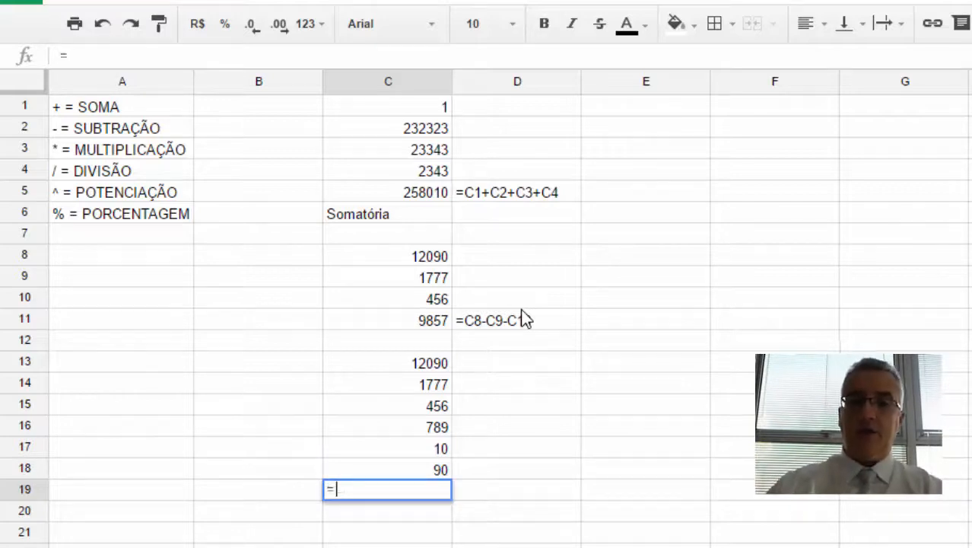
left_click(414, 356)
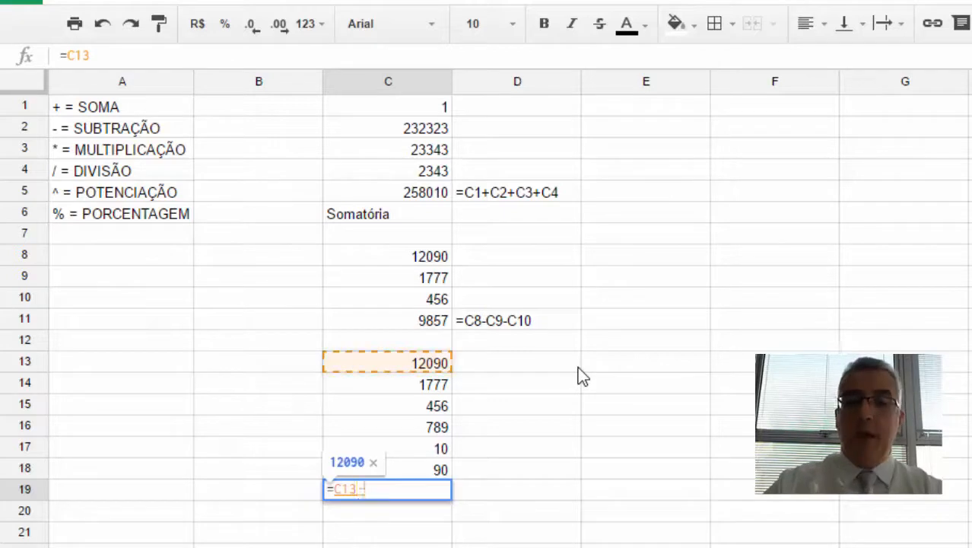
type("-soma(")
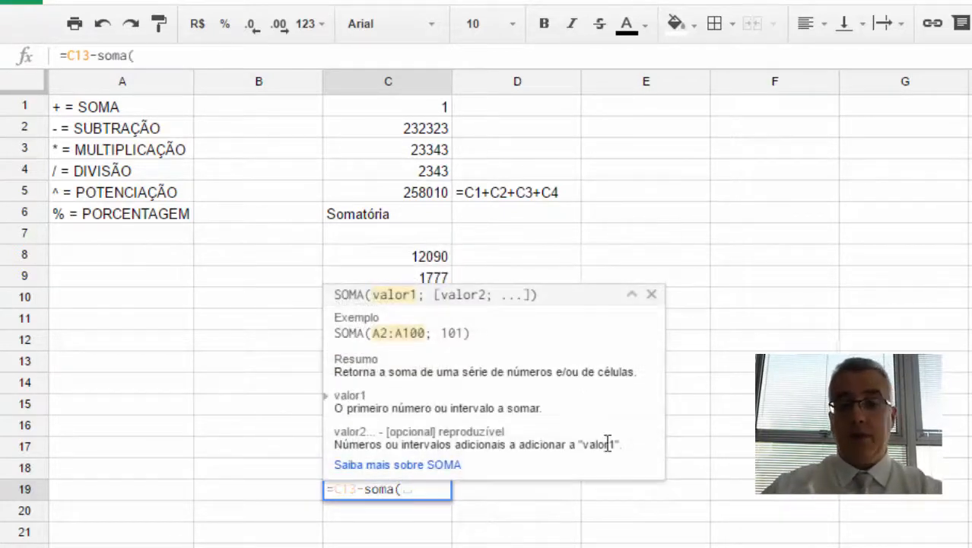
key("Up")
key("Up")
key("Up")
key("Up")
key("Up")
key("Up")
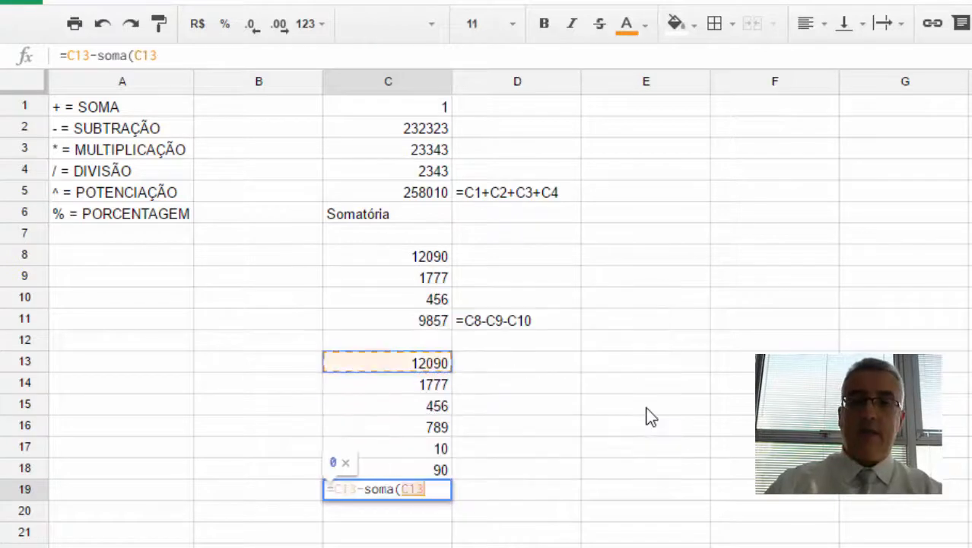
key("Down")
key("shift+Down")
key("shift+Down")
key("shift+Down")
key("shift+Down")
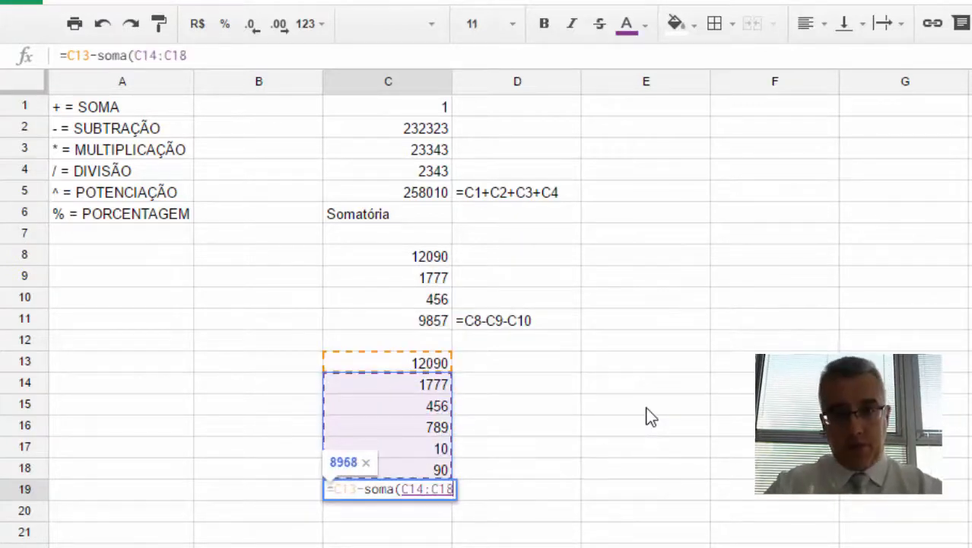
type(")")
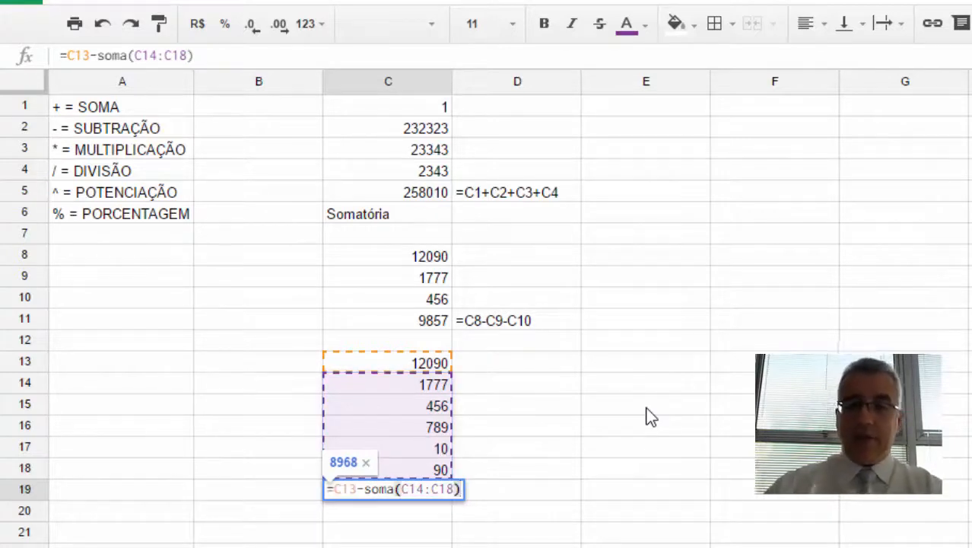
left_click_drag(365, 483, 359, 483)
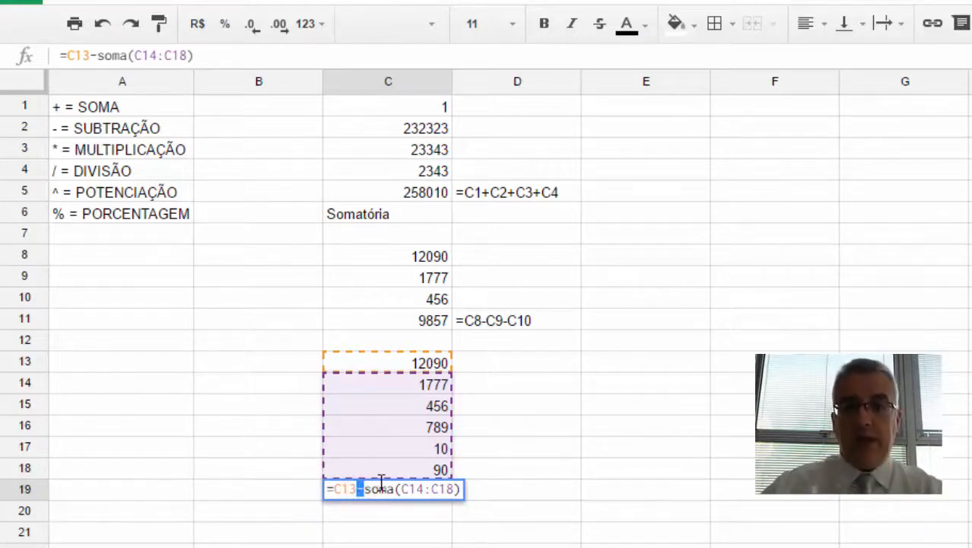
key("Return")
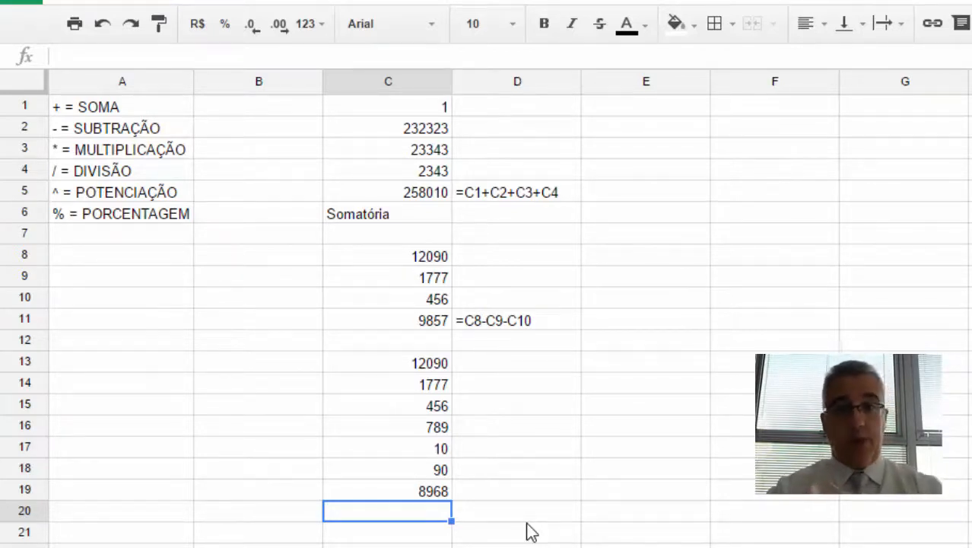
key("Up")
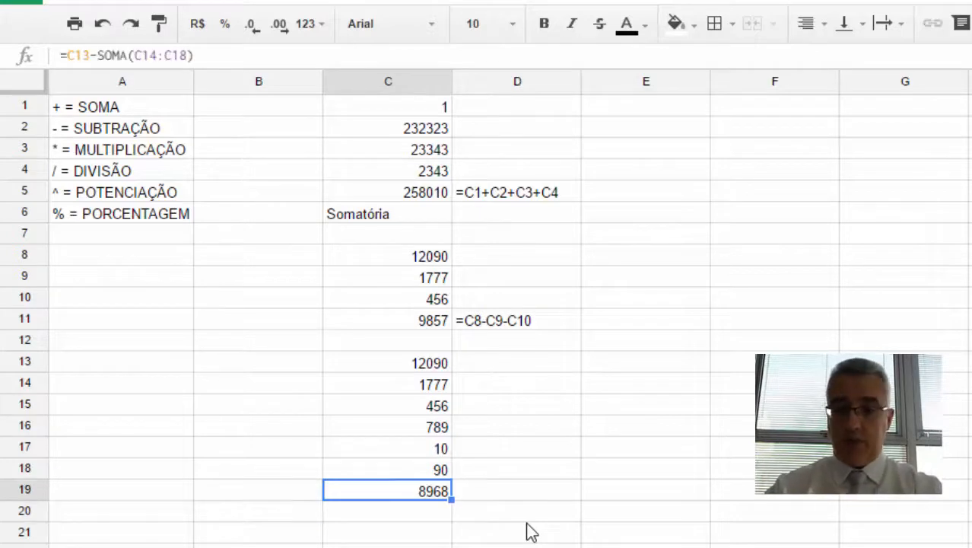
type("2")
key("Escape")
key("Down")
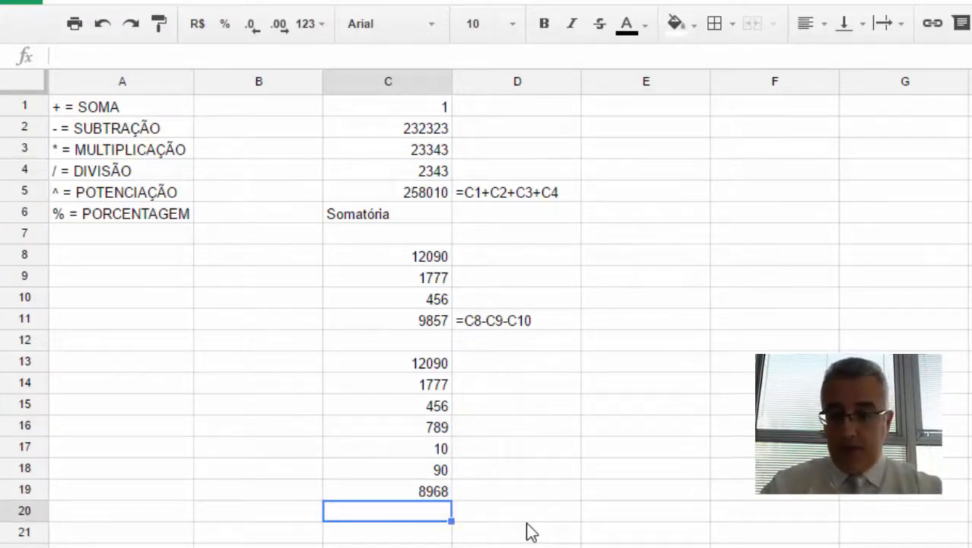
Copy the formula text from C19 and enter it in D19 as plain text, '=C13-SOMA(C14:C18).
key("Up")
key("Return")
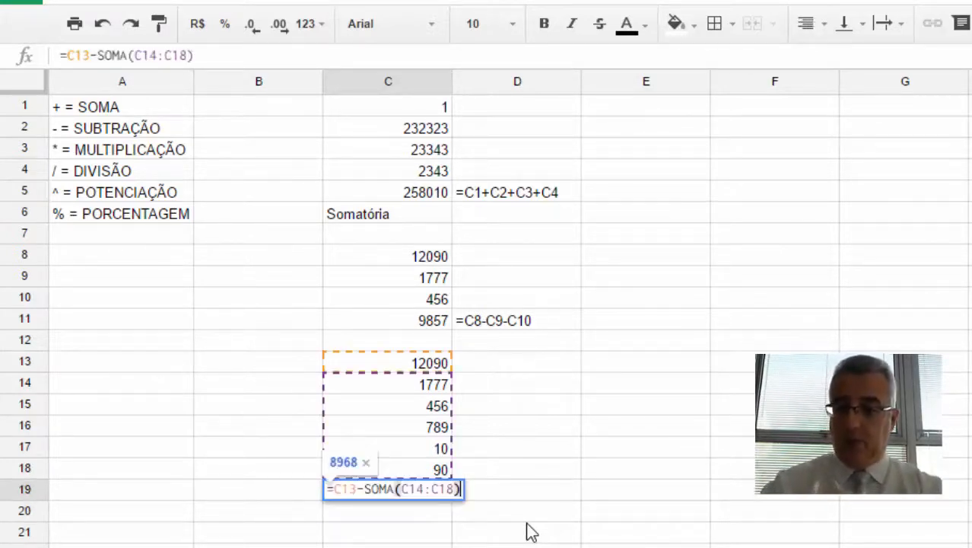
key("ctrl+a")
key("ctrl+c")
key("Tab")
type("'")
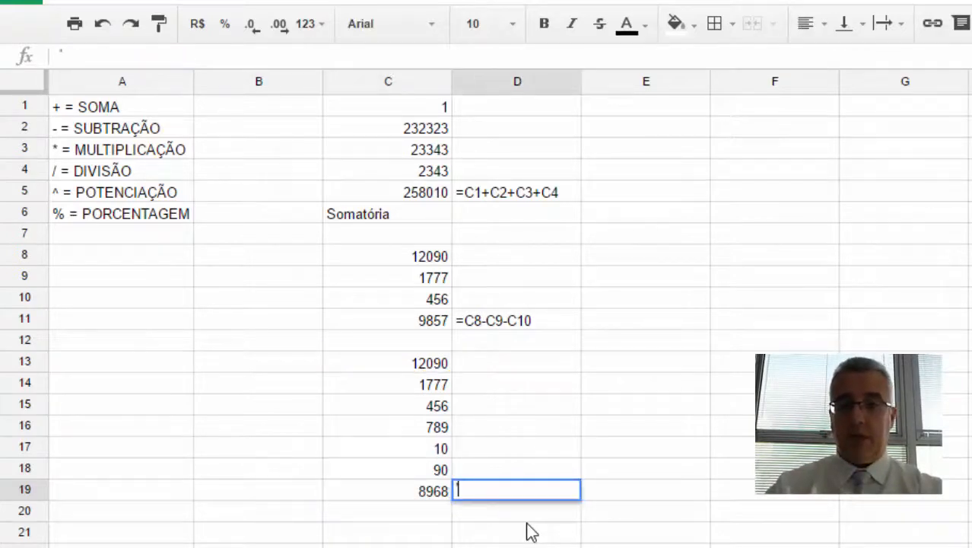
key("ctrl+v")
key("Return")
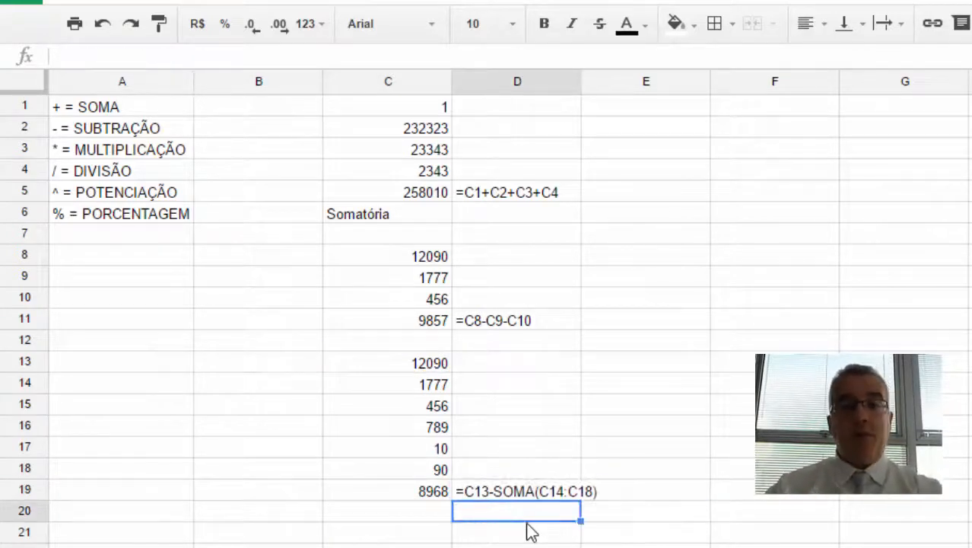
Select the empty cell F19.
key("Right")
key("Right")
key("Up")
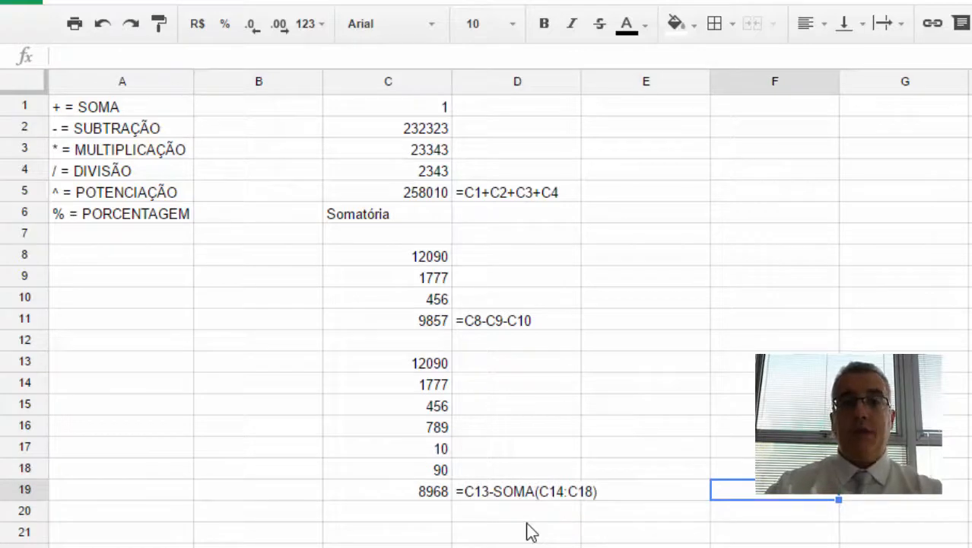